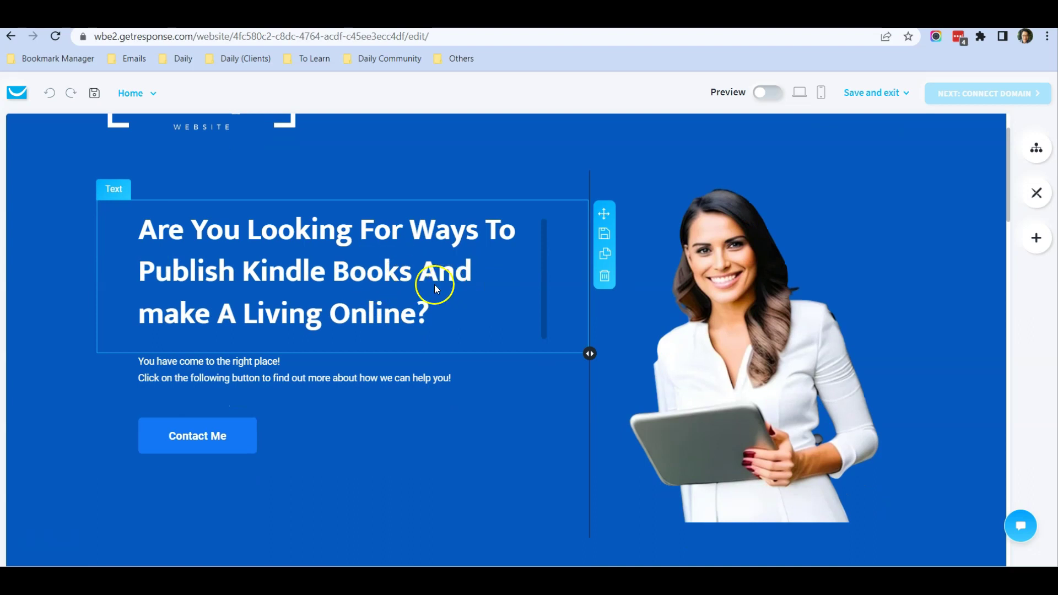
Step: Start replacing the illustration beside "Introduce your idea" and open the form for adding new image files
{"action": "scroll", "coordinate": [468, 273], "scroll_direction": "down", "scroll_amount": 9}
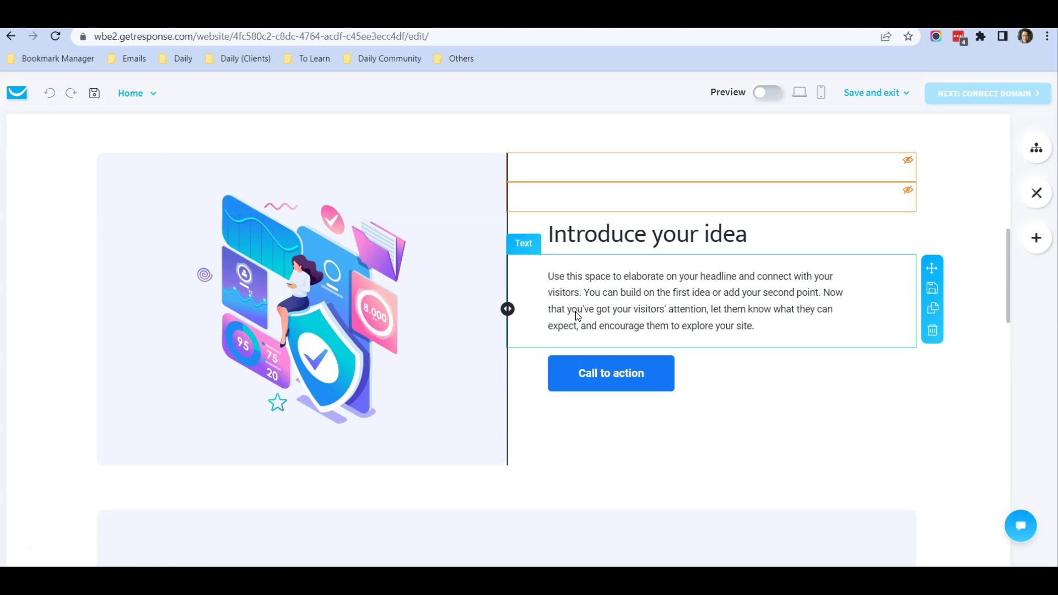
{"action": "scroll", "coordinate": [578, 316], "scroll_direction": "up", "scroll_amount": 2}
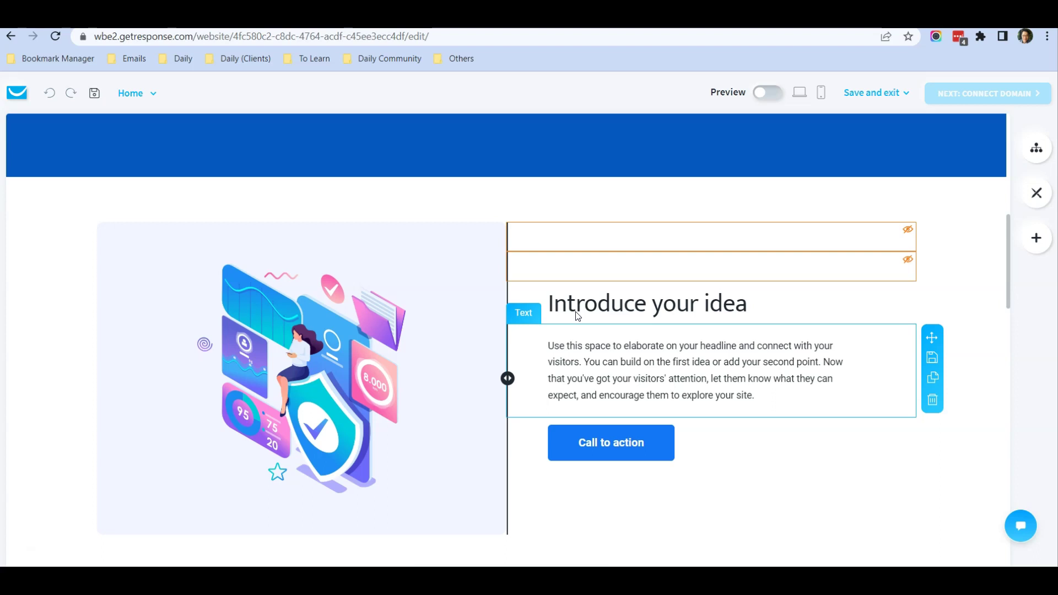
{"action": "left_click", "coordinate": [307, 351]}
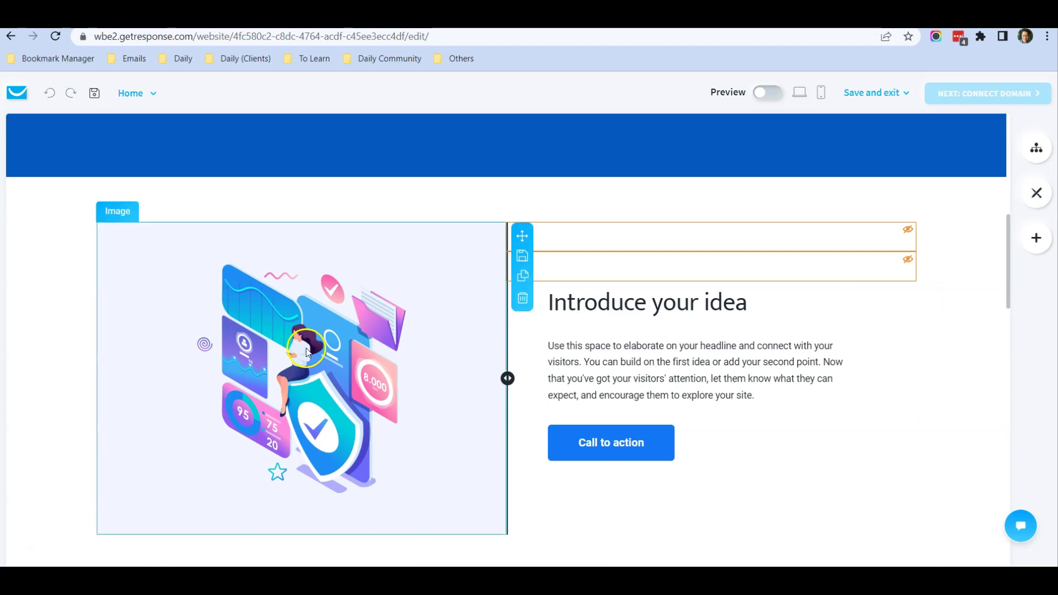
{"action": "left_click", "coordinate": [307, 351]}
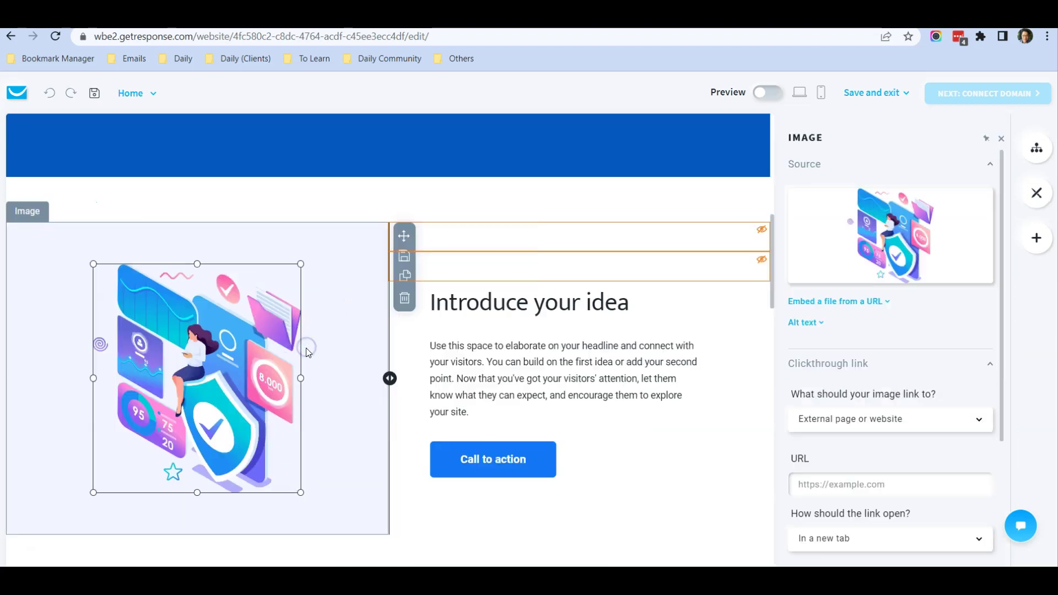
{"action": "left_click", "coordinate": [878, 235]}
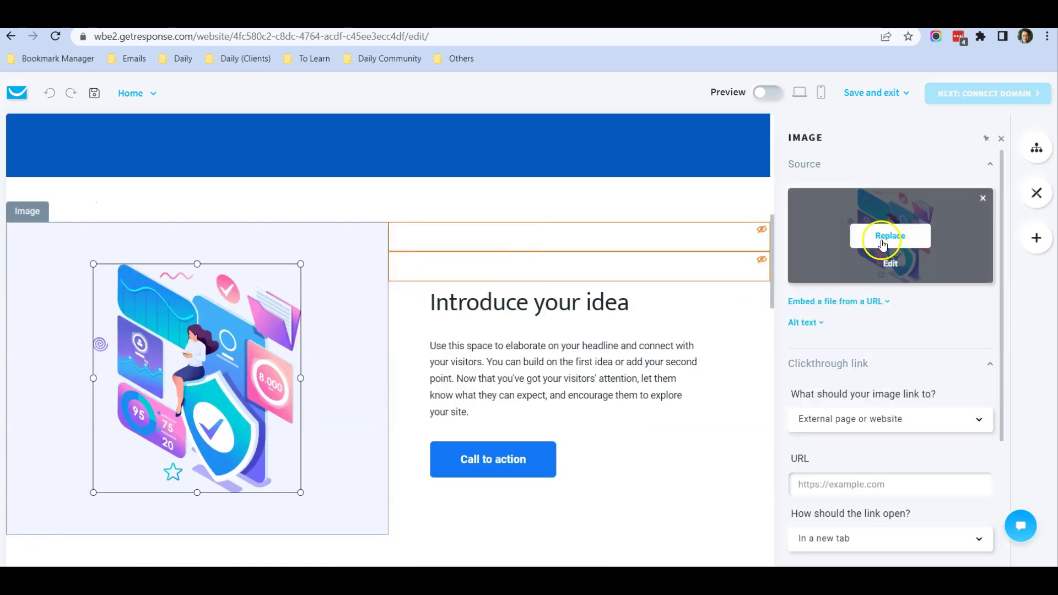
{"action": "left_click", "coordinate": [882, 241]}
{"action": "left_click", "coordinate": [929, 220]}
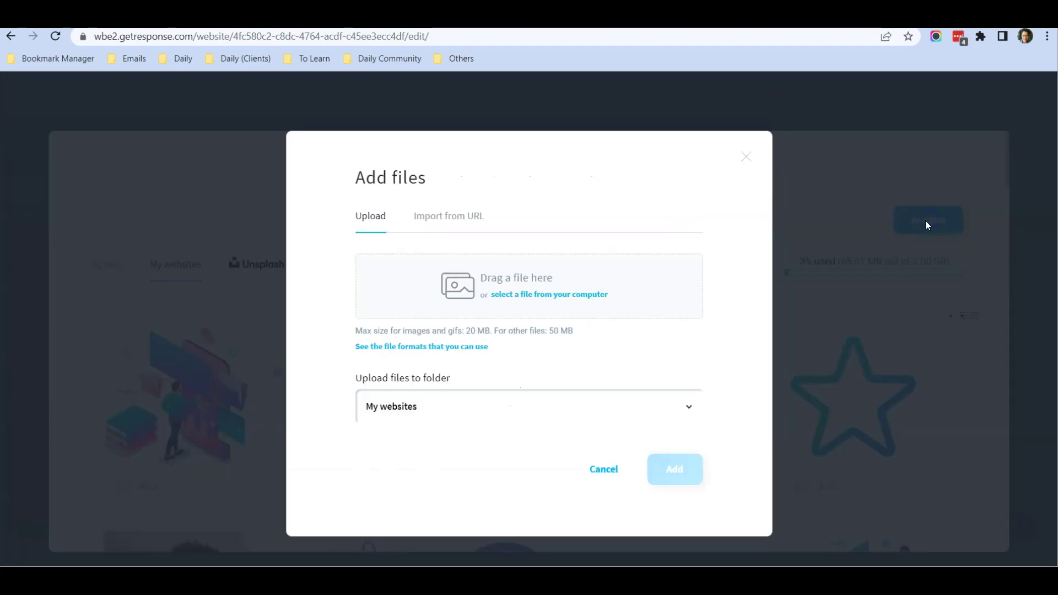
Step: Upload the free-amazon-ads-course image from the Screenshot folder on the computer to the My websites folder
{"action": "left_click", "coordinate": [585, 295]}
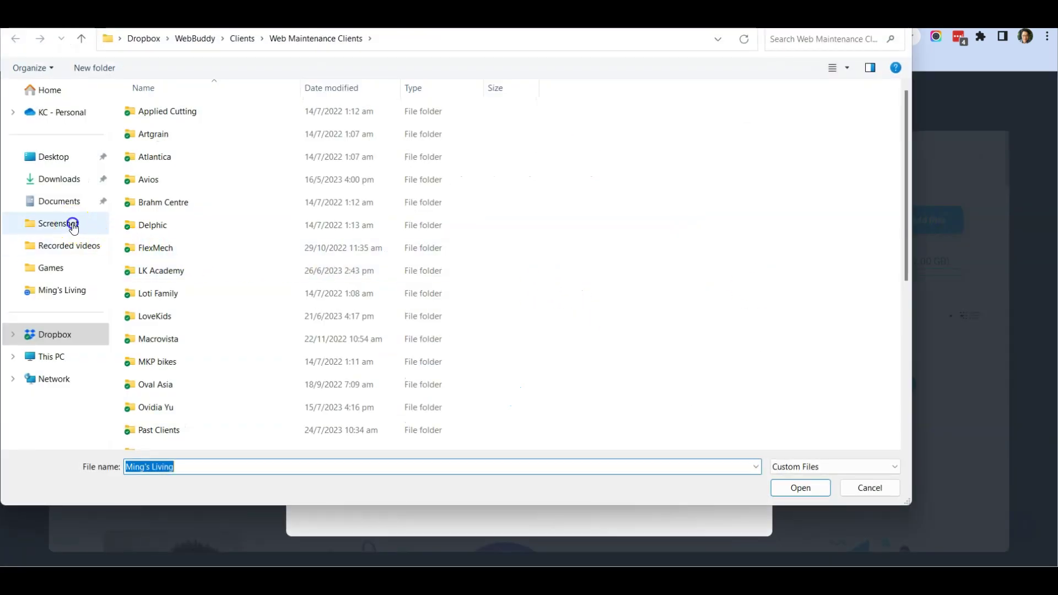
{"action": "left_click", "coordinate": [74, 226]}
{"action": "left_click", "coordinate": [237, 323]}
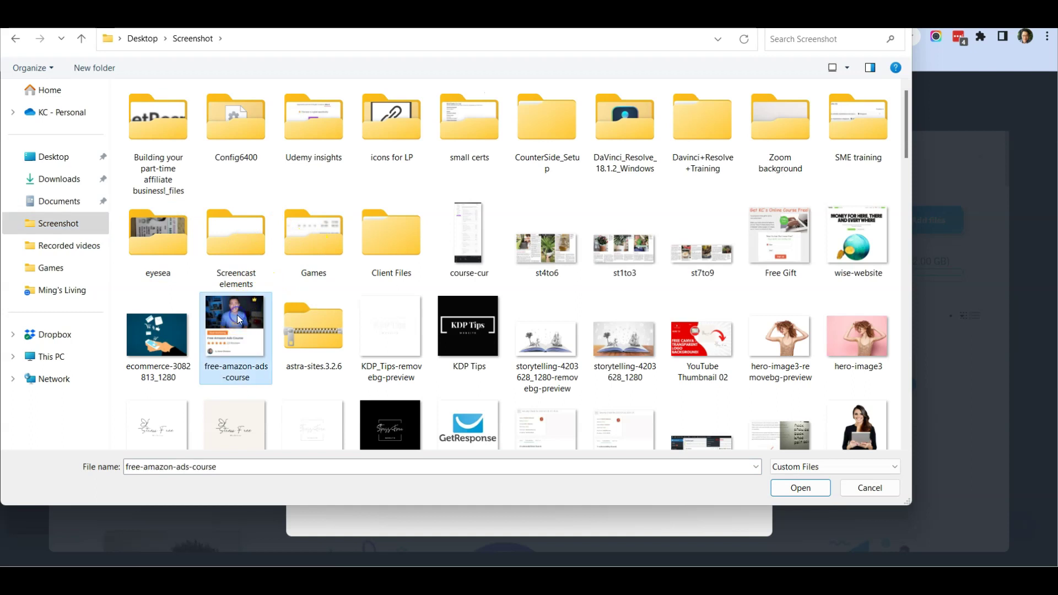
{"action": "left_click", "coordinate": [800, 488]}
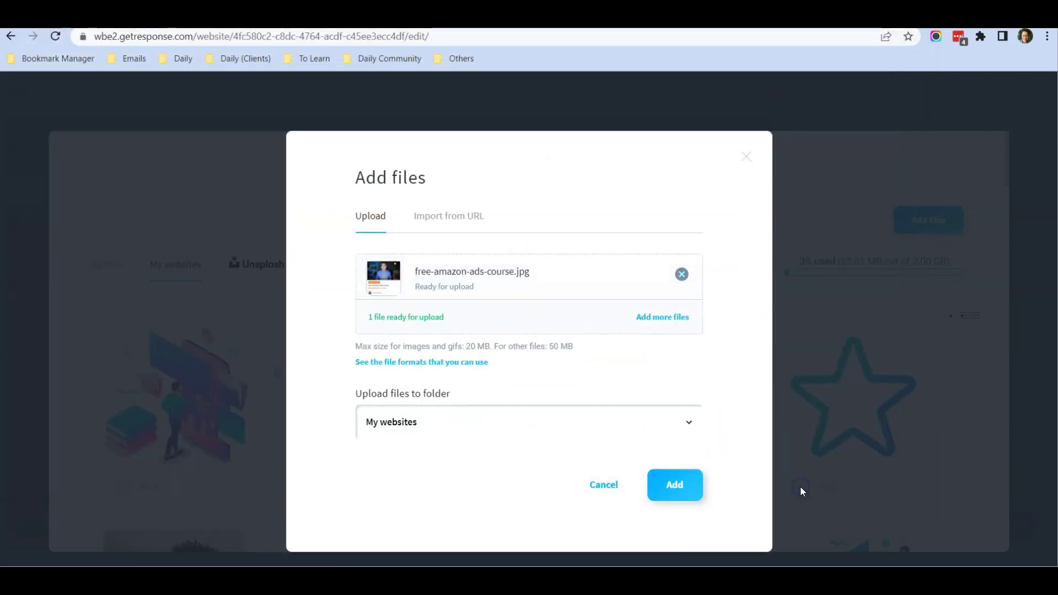
{"action": "left_click", "coordinate": [672, 483]}
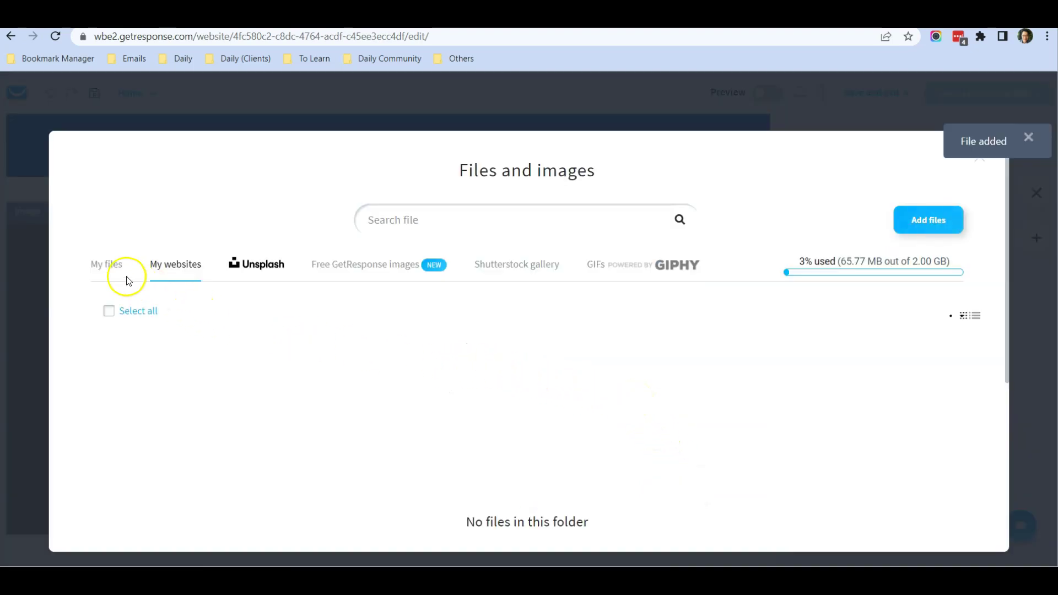
Step: Insert the recently added free-amazon-ads-course image from My files in place of the illustration
{"action": "left_click", "coordinate": [108, 270]}
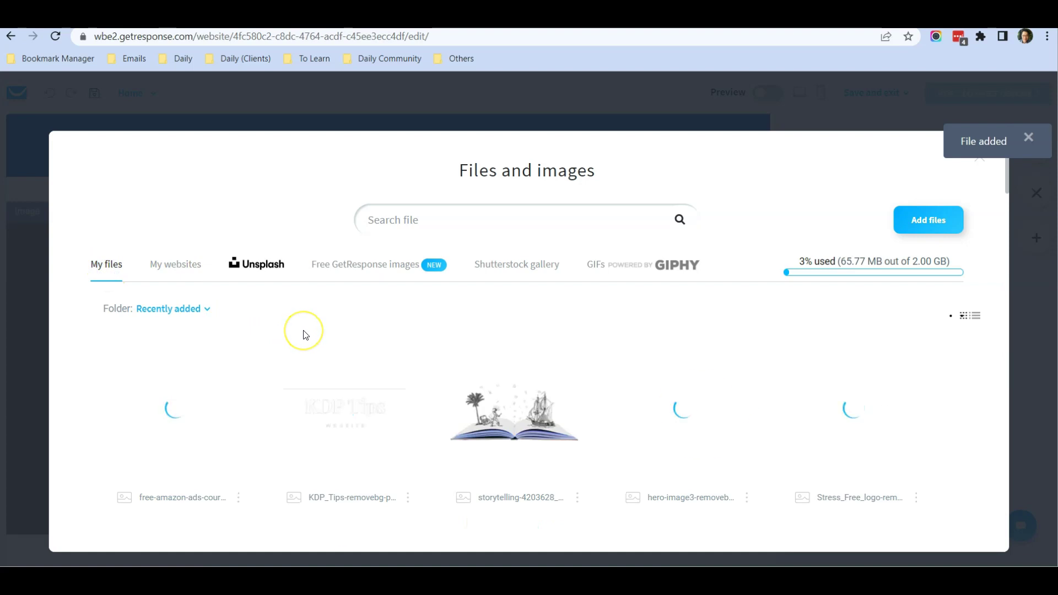
{"action": "scroll", "coordinate": [232, 287], "scroll_direction": "down", "scroll_amount": 3}
{"action": "left_click", "coordinate": [177, 270]}
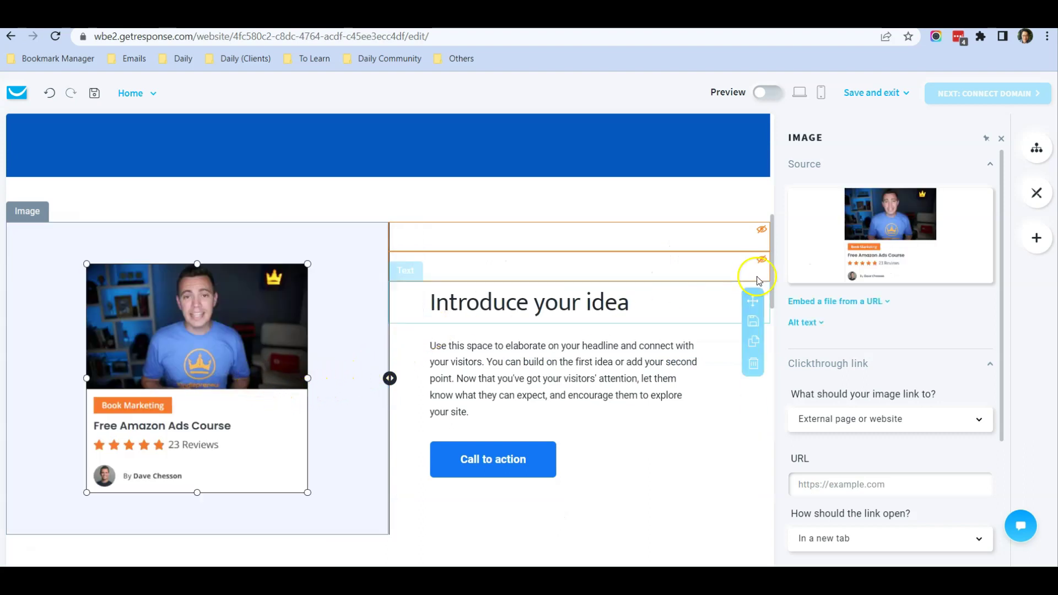
Step: Open the course image for editing, save it with the Custom crop at 512 × 530, and check it on the page
{"action": "mouse_move", "coordinate": [881, 229]}
{"action": "left_click", "coordinate": [893, 265]}
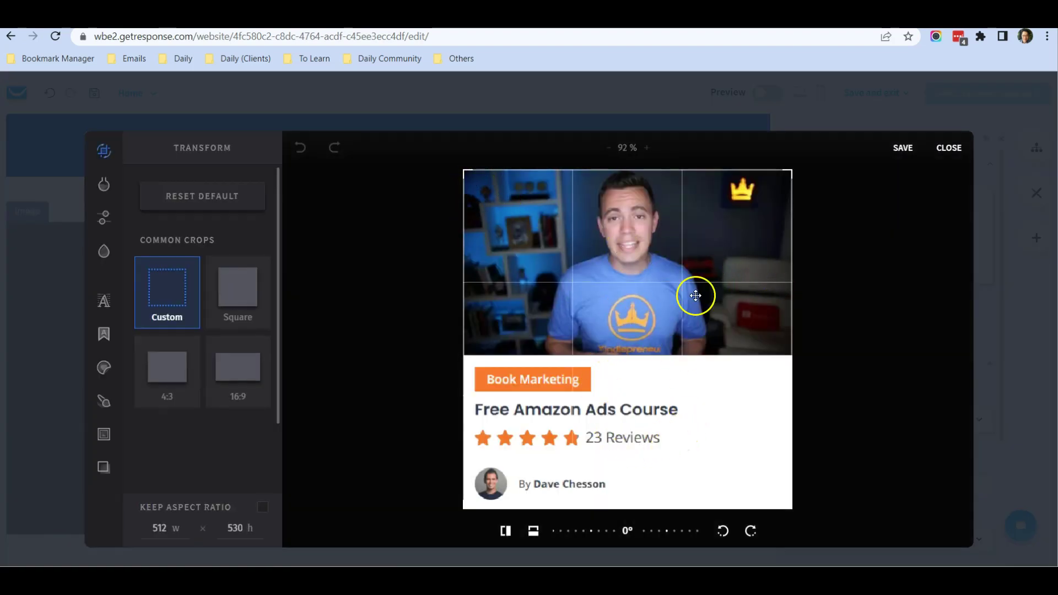
{"action": "left_click", "coordinate": [902, 148]}
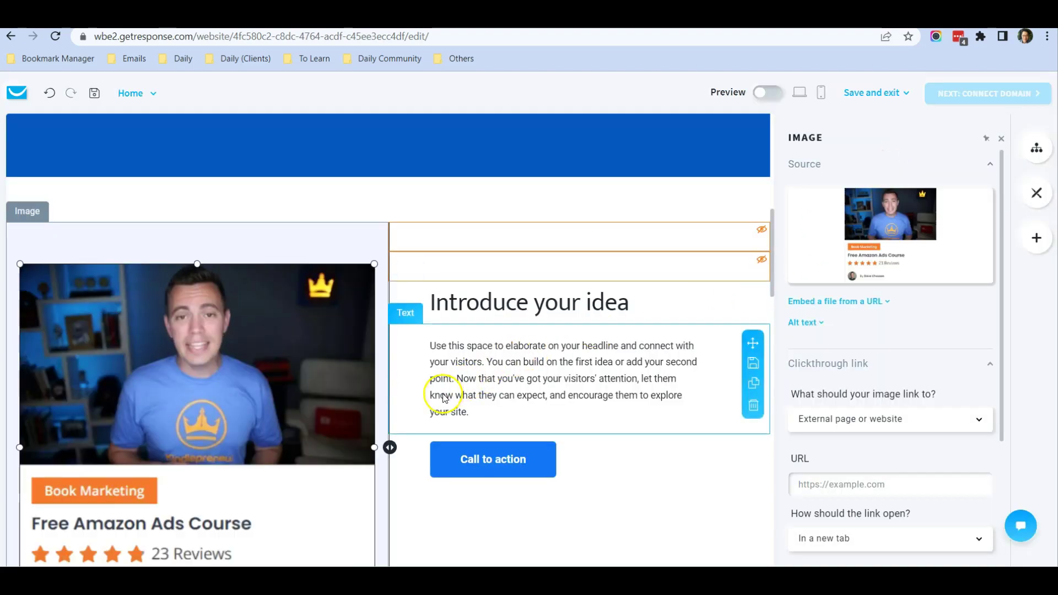
{"action": "scroll", "coordinate": [496, 324], "scroll_direction": "down", "scroll_amount": 4}
{"action": "scroll", "coordinate": [510, 342], "scroll_direction": "up", "scroll_amount": 3}
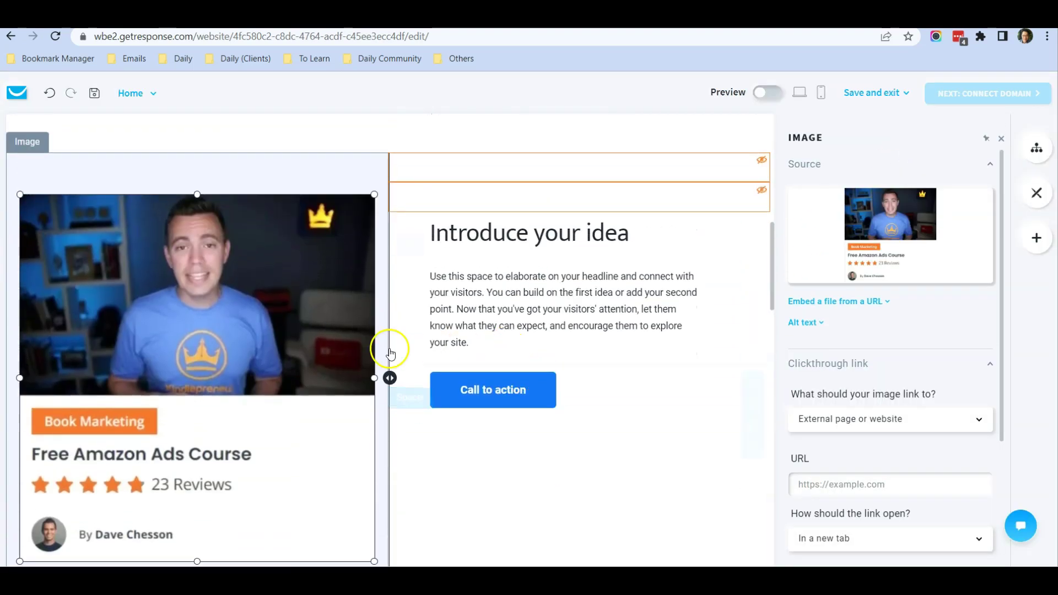
{"action": "scroll", "coordinate": [241, 390], "scroll_direction": "down", "scroll_amount": 3}
{"action": "scroll", "coordinate": [149, 326], "scroll_direction": "up", "scroll_amount": 1}
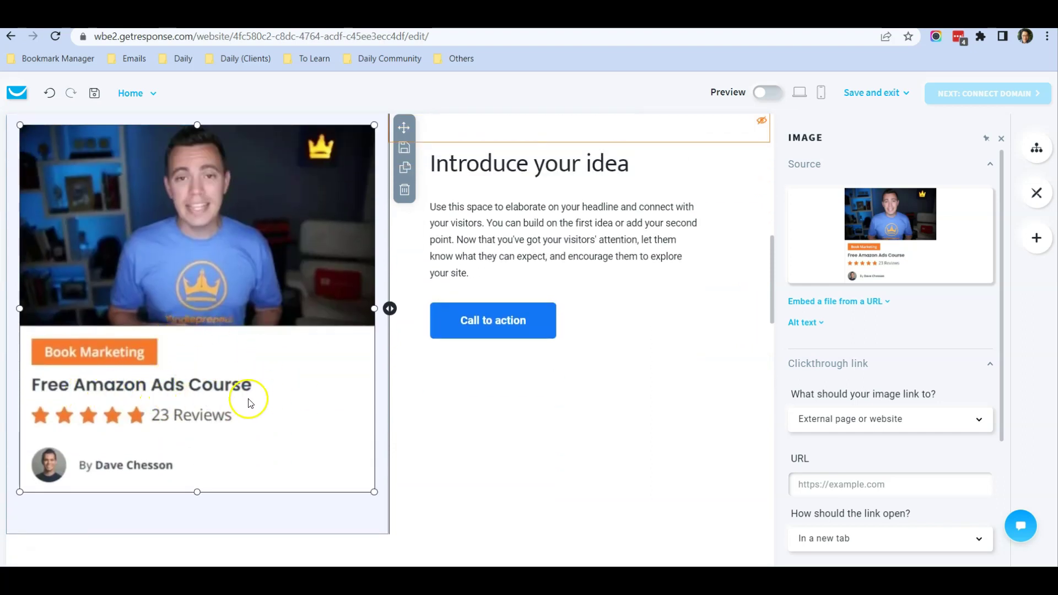
{"action": "scroll", "coordinate": [316, 388], "scroll_direction": "up", "scroll_amount": 3}
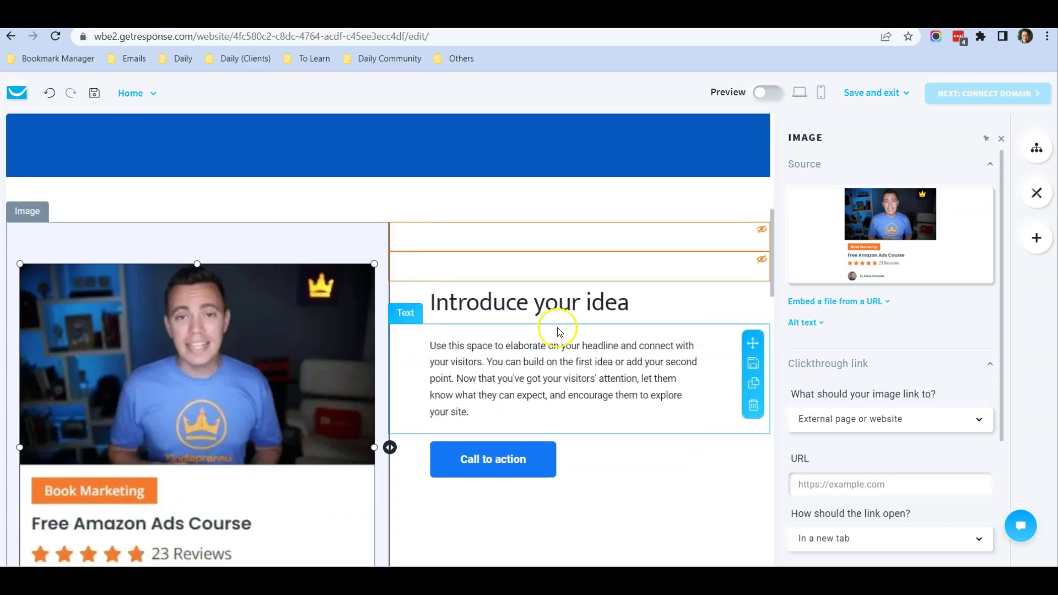
Step: Replace the heading "Introduce your idea" with "Free Amazon Ads Course"
{"action": "left_click", "coordinate": [583, 304]}
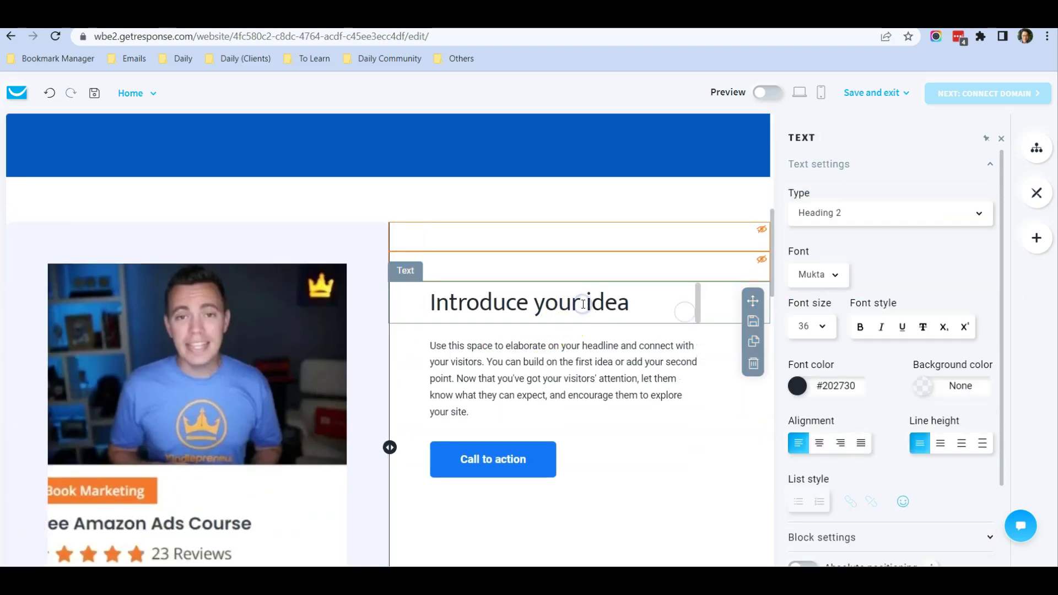
{"action": "triple_click", "coordinate": [641, 307]}
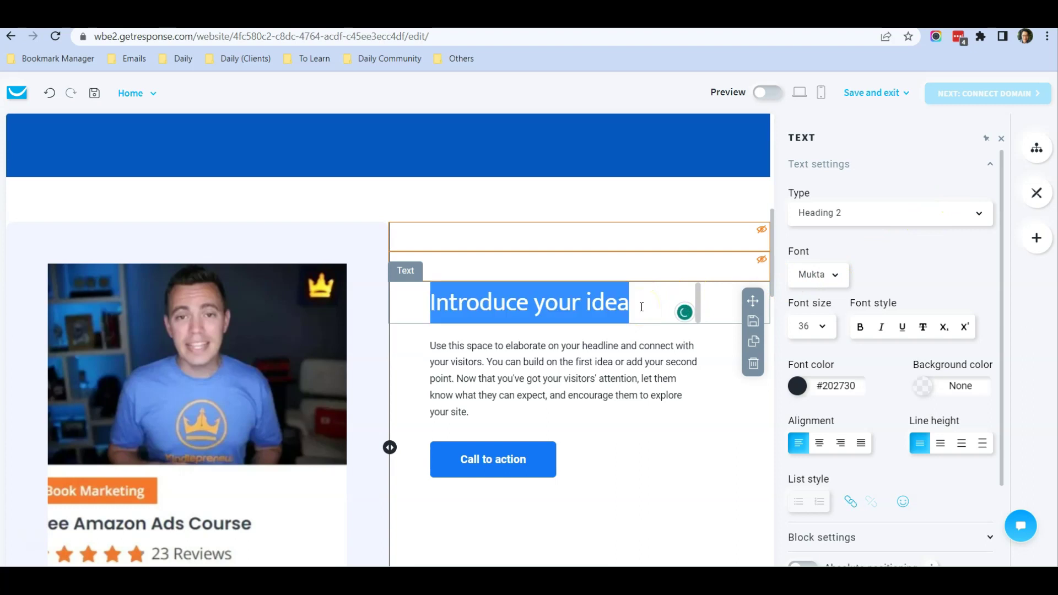
{"action": "type", "text": "Free Amazon Ads Course"}
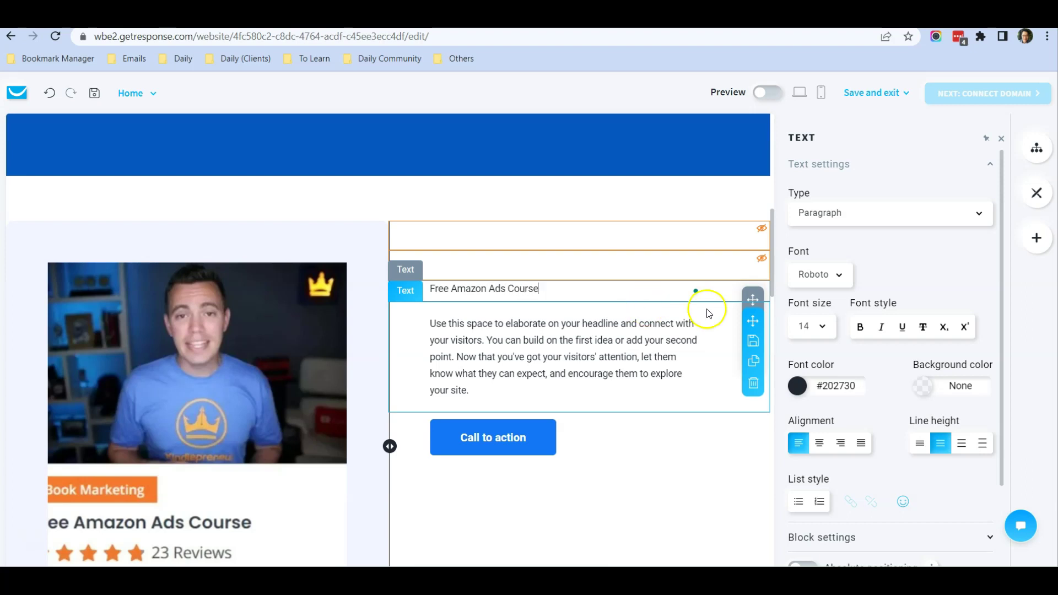
Step: Set the text type of the "Free Amazon Ads Course" line to Heading 2
{"action": "left_click", "coordinate": [869, 220]}
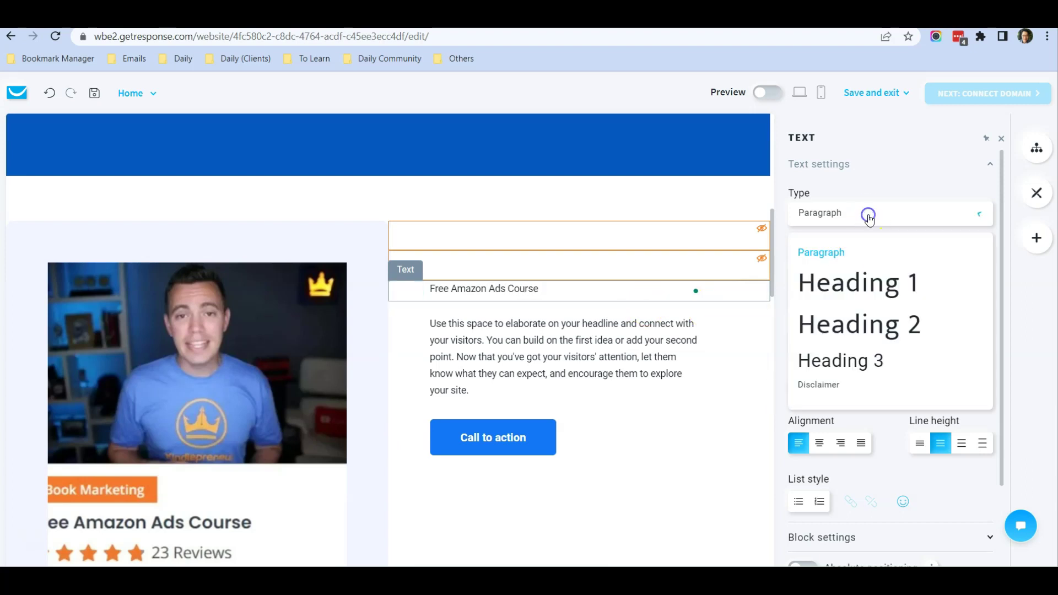
{"action": "left_click", "coordinate": [881, 288]}
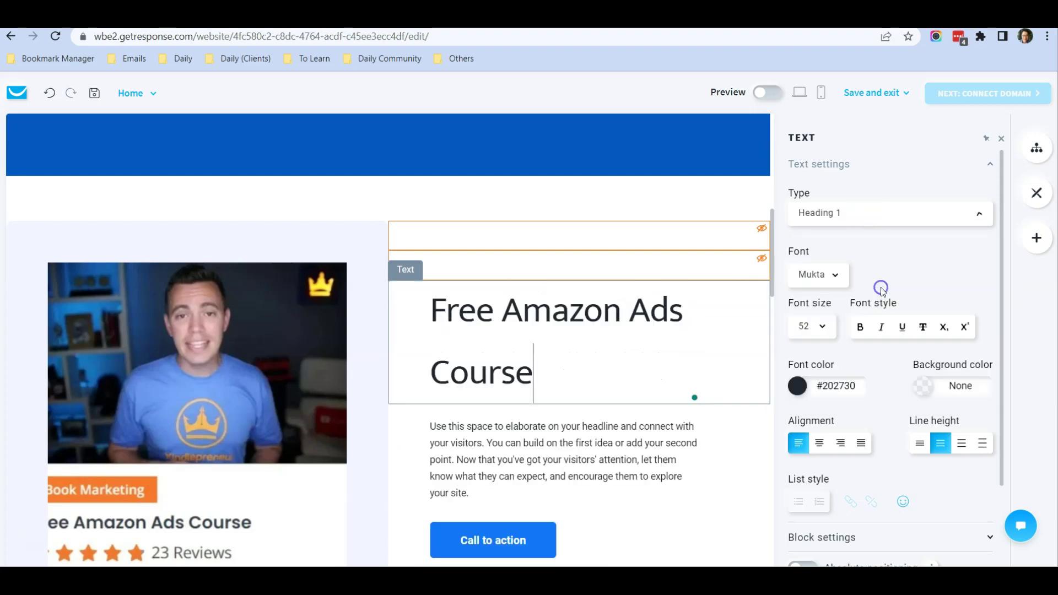
{"action": "left_click", "coordinate": [859, 215]}
{"action": "left_click", "coordinate": [875, 314]}
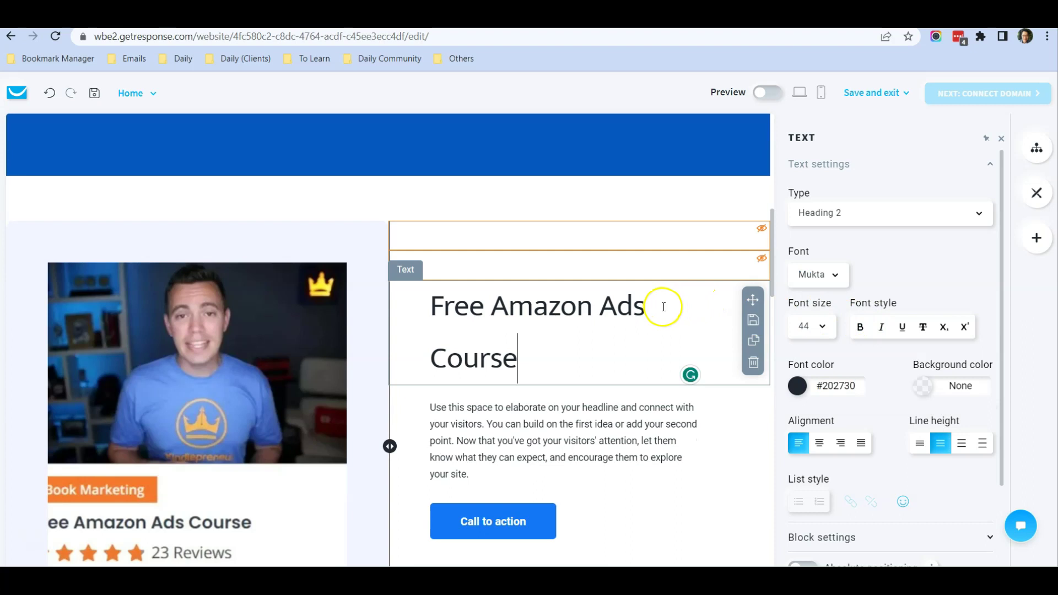
Step: Reduce the font size of the whole "Free Amazon Ads Course" heading to 36
{"action": "left_click", "coordinate": [820, 326]}
{"action": "left_click", "coordinate": [809, 531]}
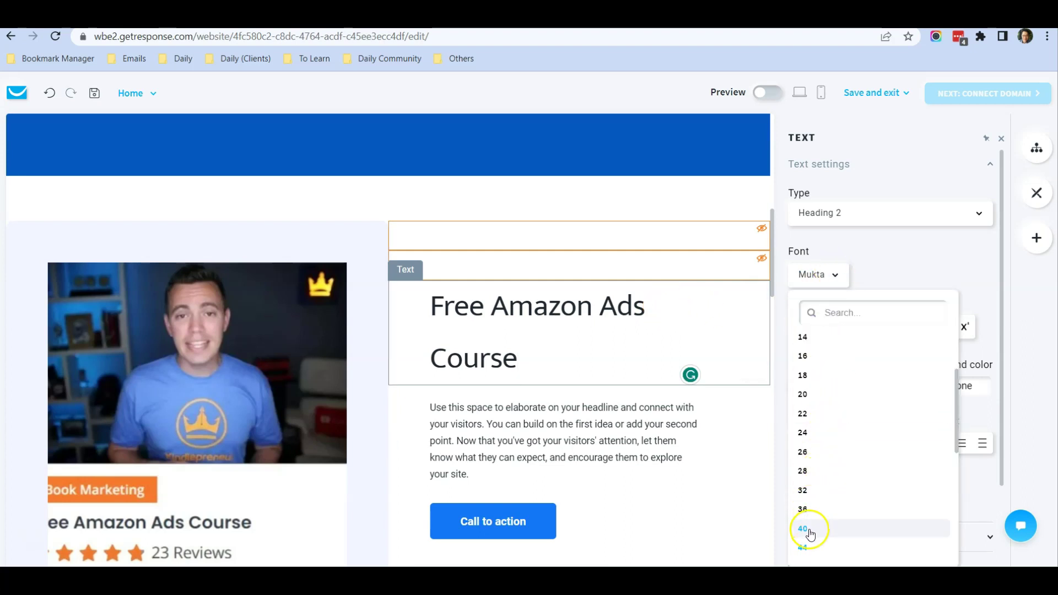
{"action": "left_click_drag", "start_coordinate": [551, 362], "coordinate": [421, 312]}
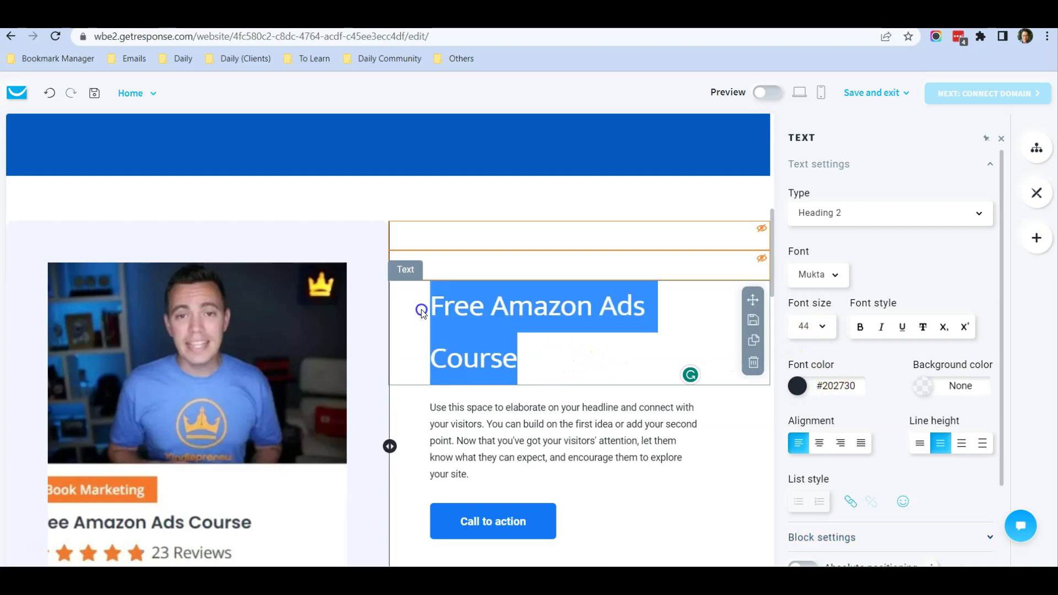
{"action": "left_click", "coordinate": [808, 326]}
{"action": "left_click", "coordinate": [807, 530]}
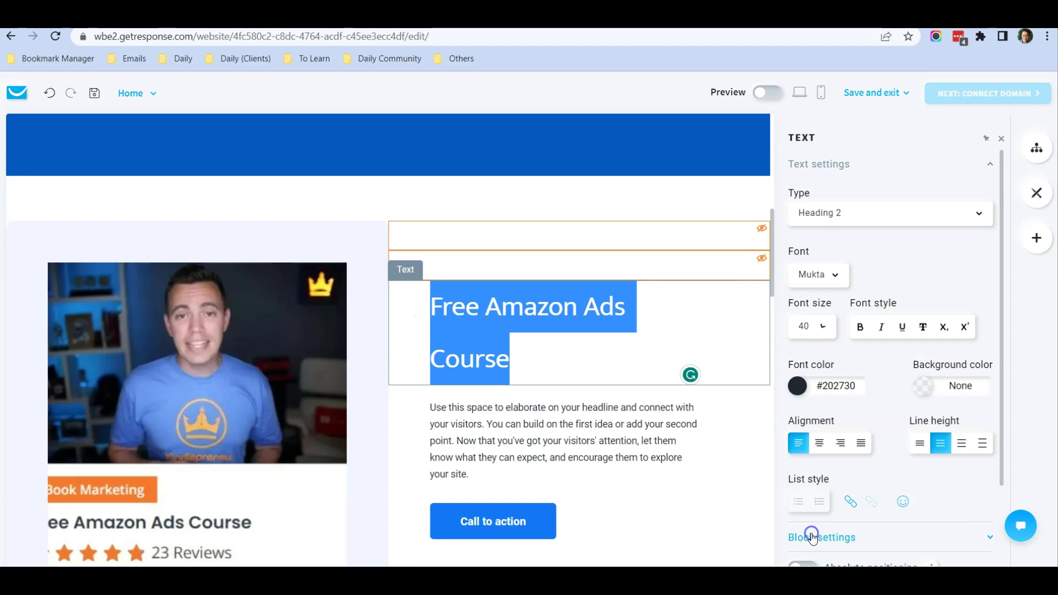
{"action": "left_click", "coordinate": [821, 329]}
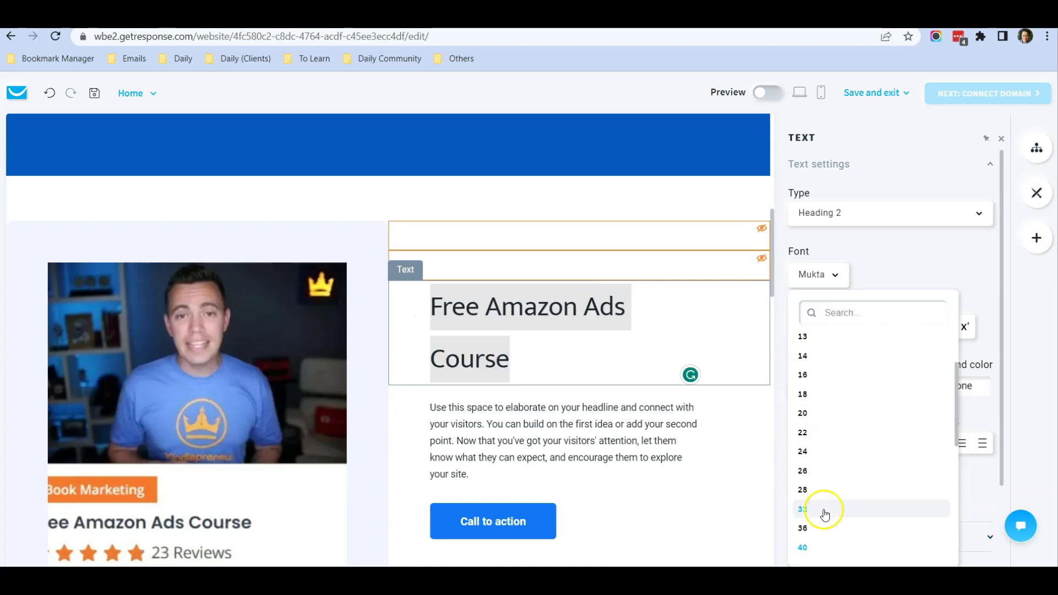
{"action": "left_click", "coordinate": [817, 532]}
Step: Replace the placeholder paragraph under the heading with the copied 5-day Amazon ads course description and bullet list, and close the text settings
{"action": "left_click", "coordinate": [656, 368]}
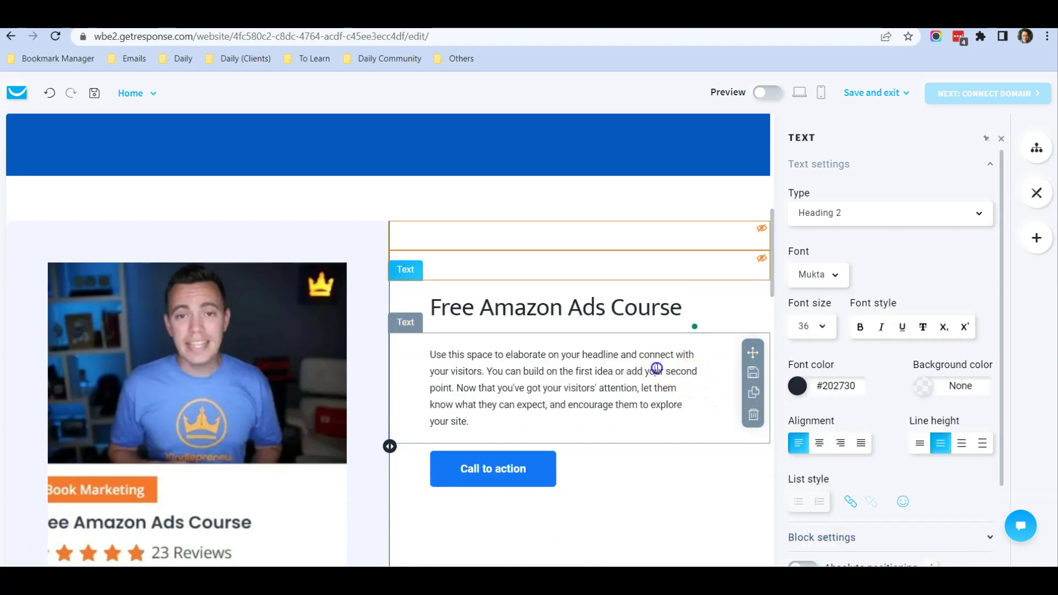
{"action": "scroll", "coordinate": [657, 369], "scroll_direction": "down", "scroll_amount": 1}
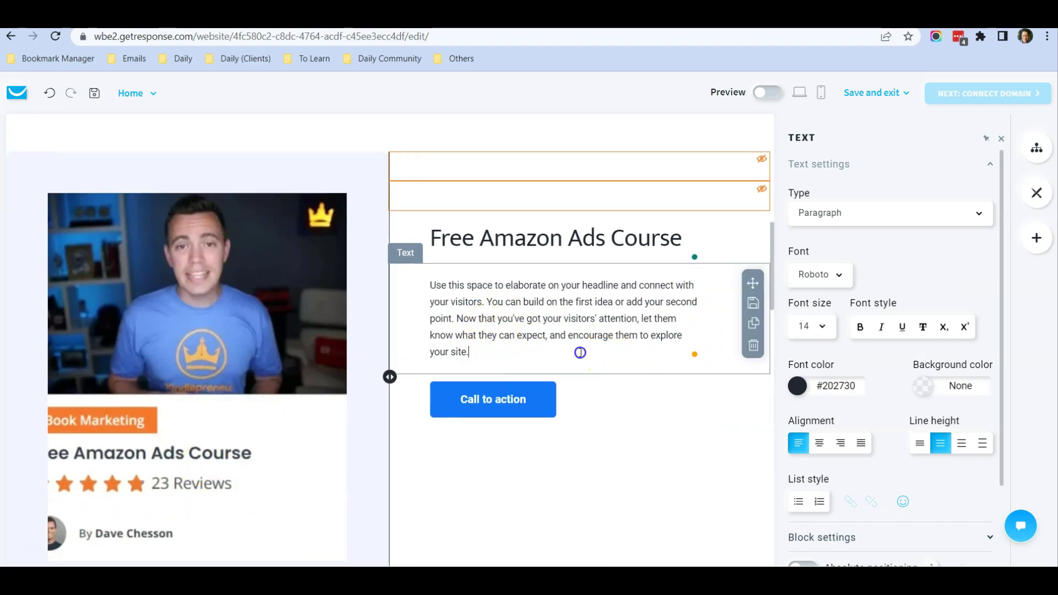
{"action": "left_click_drag", "start_coordinate": [478, 353], "coordinate": [424, 292]}
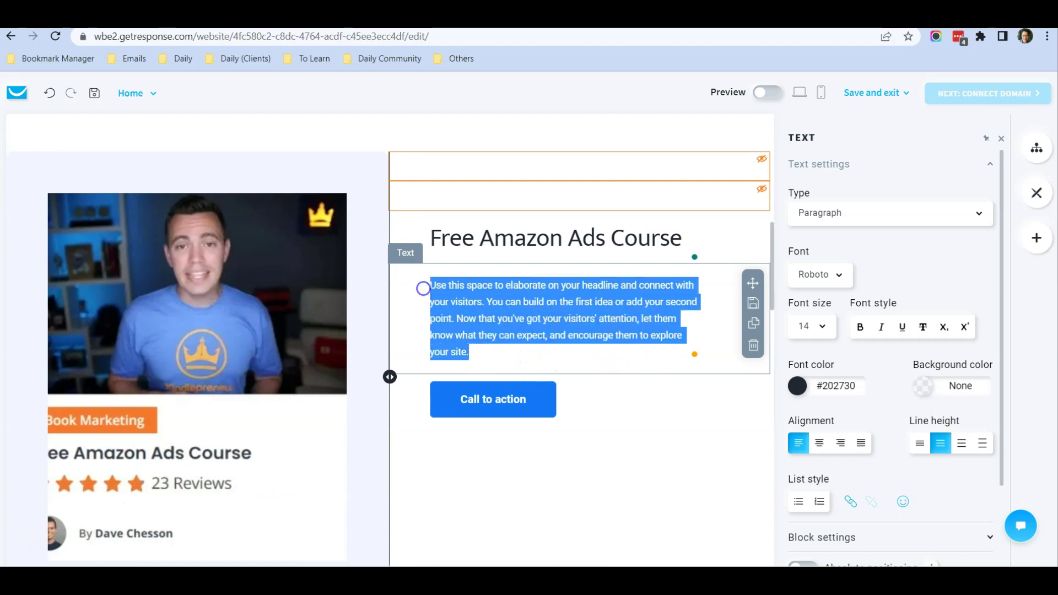
{"action": "right_click", "coordinate": [466, 300]}
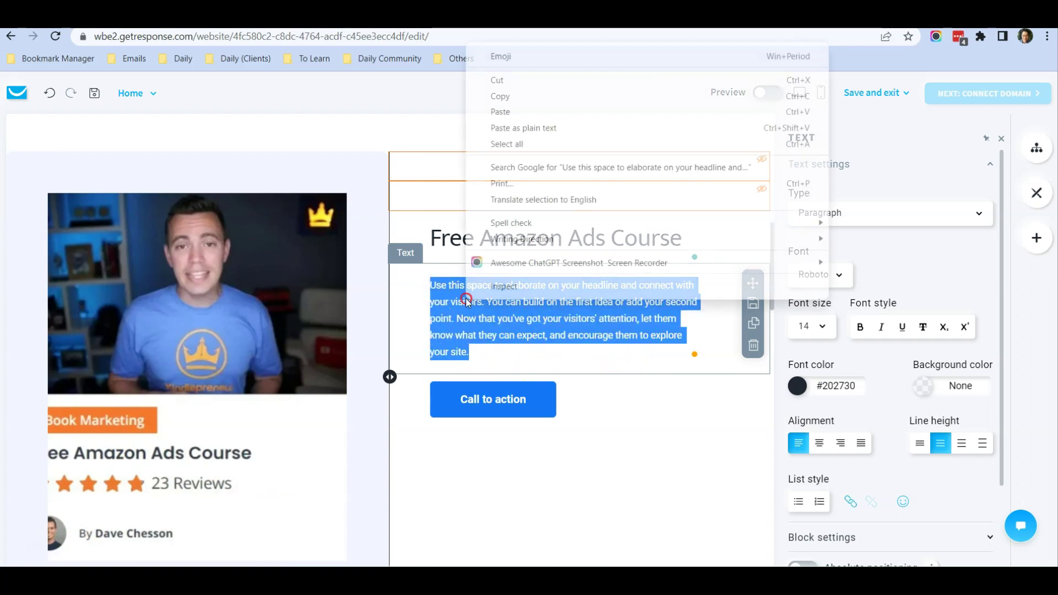
{"action": "left_click", "coordinate": [521, 111]}
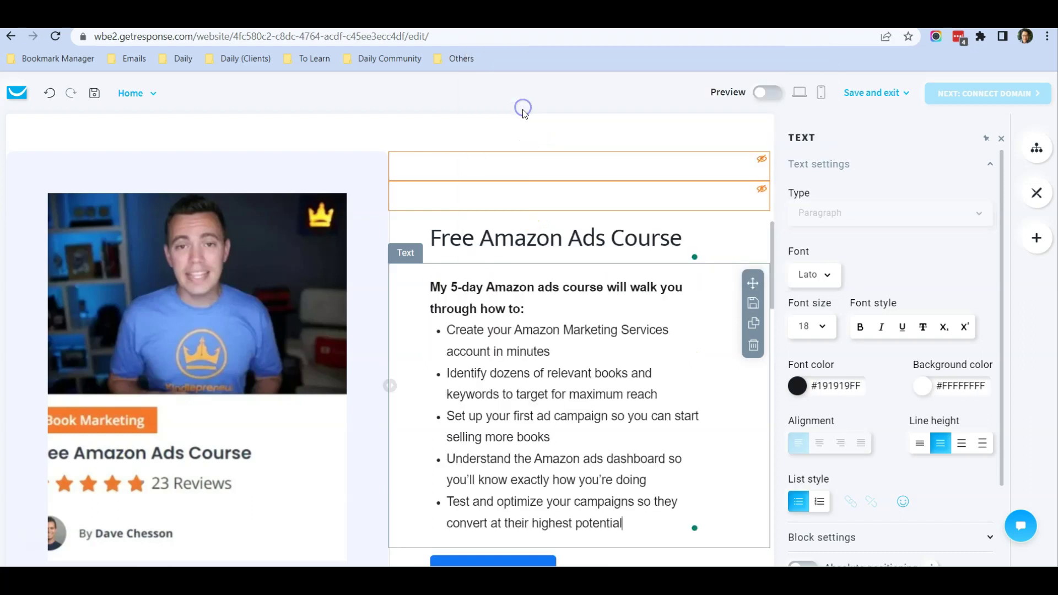
{"action": "scroll", "coordinate": [626, 349], "scroll_direction": "down", "scroll_amount": 1}
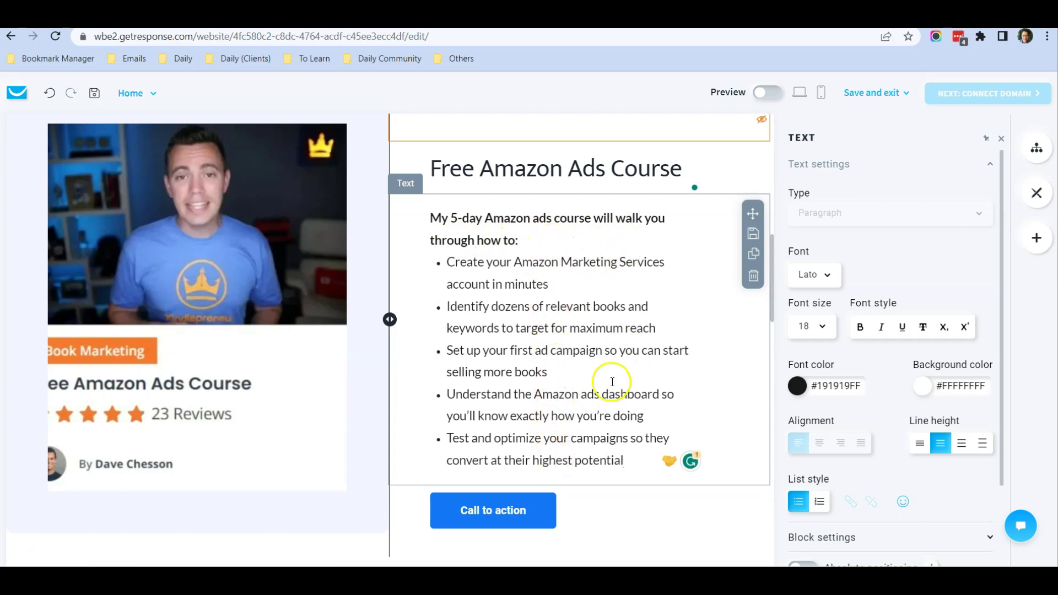
{"action": "scroll", "coordinate": [612, 382], "scroll_direction": "down", "scroll_amount": 1}
{"action": "left_click", "coordinate": [1001, 139]}
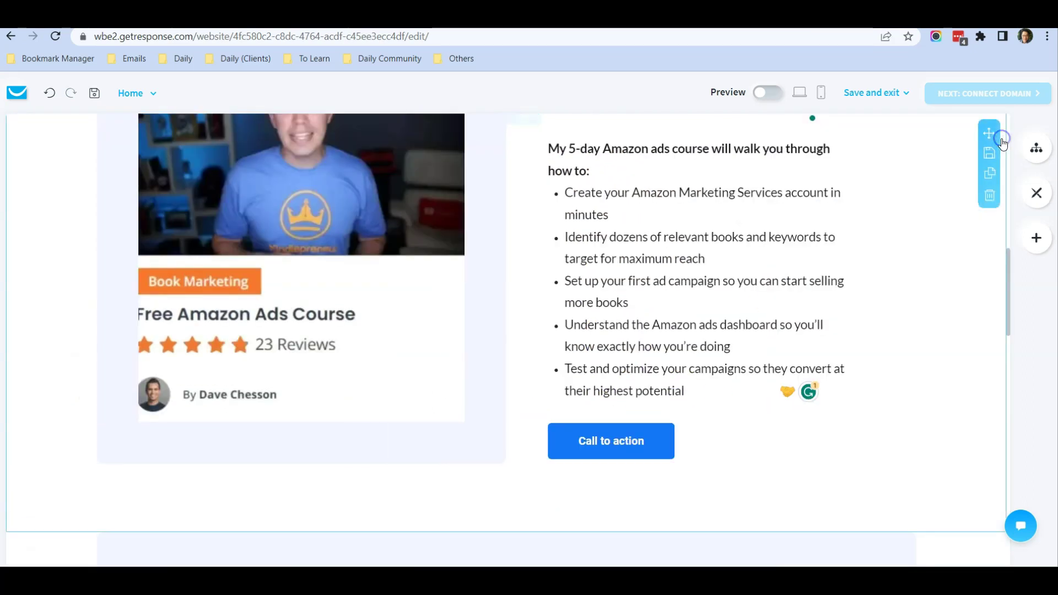
{"action": "scroll", "coordinate": [751, 366], "scroll_direction": "up", "scroll_amount": 3}
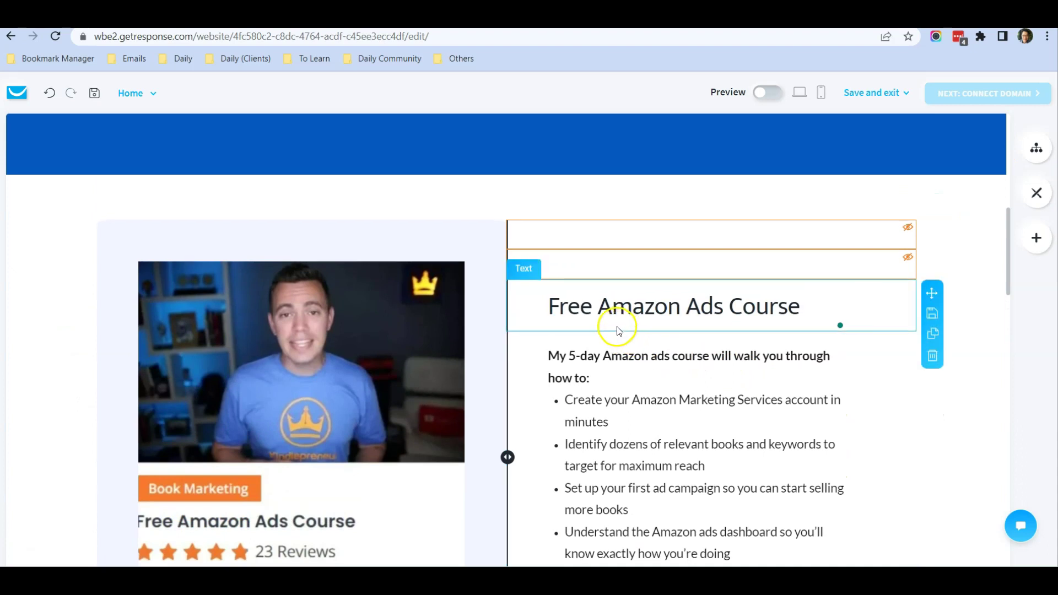
Step: Copy the ThriveCart publisher-rocket link from Notepad and paste it as the URL of the course section's call-to-action button
{"action": "scroll", "coordinate": [620, 333], "scroll_direction": "down", "scroll_amount": 1}
{"action": "scroll", "coordinate": [386, 314], "scroll_direction": "up", "scroll_amount": 1}
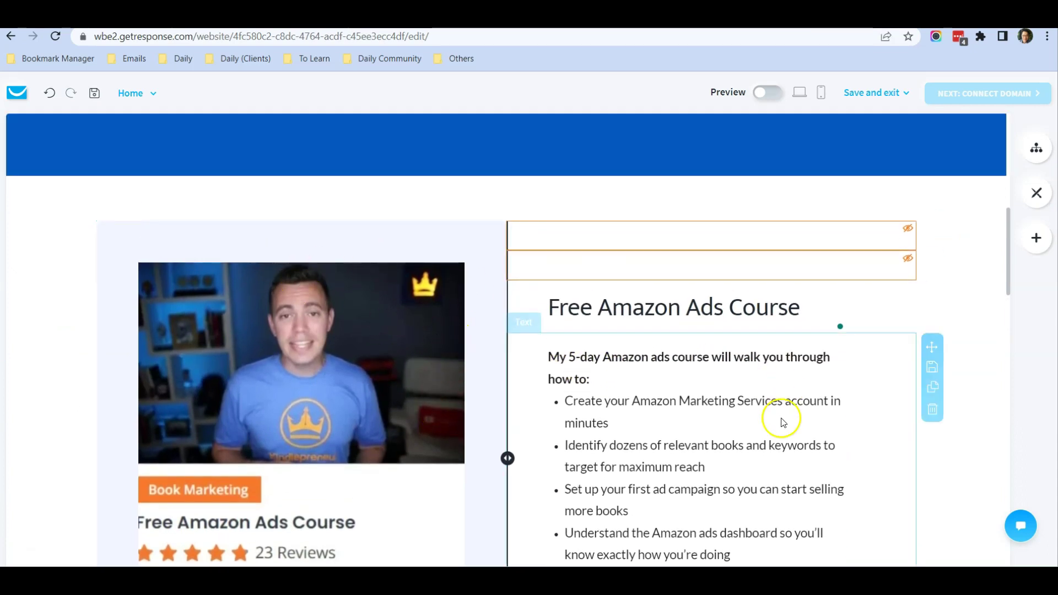
{"action": "scroll", "coordinate": [517, 307], "scroll_direction": "down", "scroll_amount": 3}
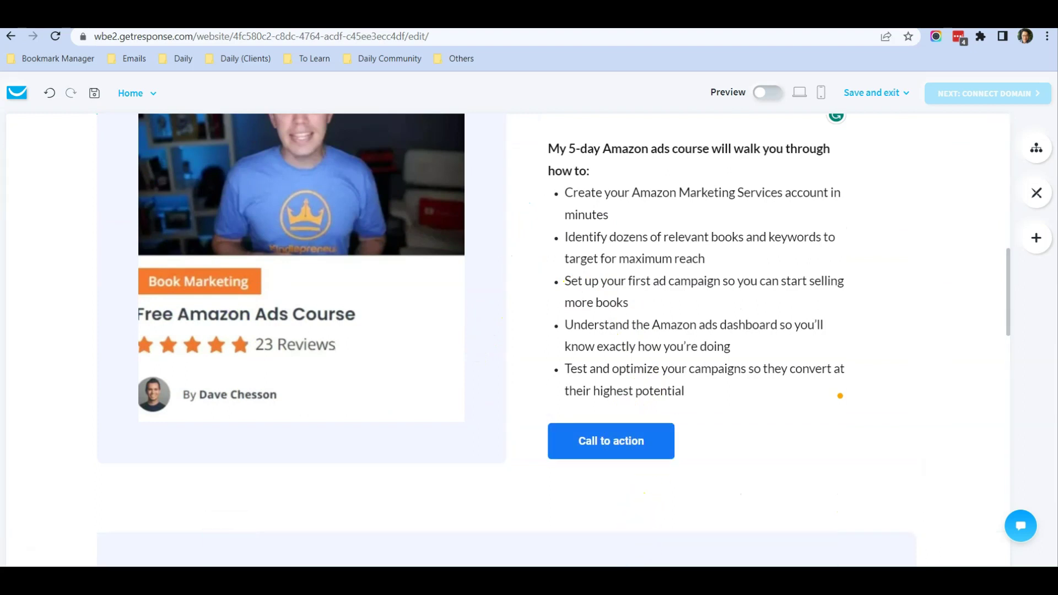
{"action": "key", "text": "alt+Tab"}
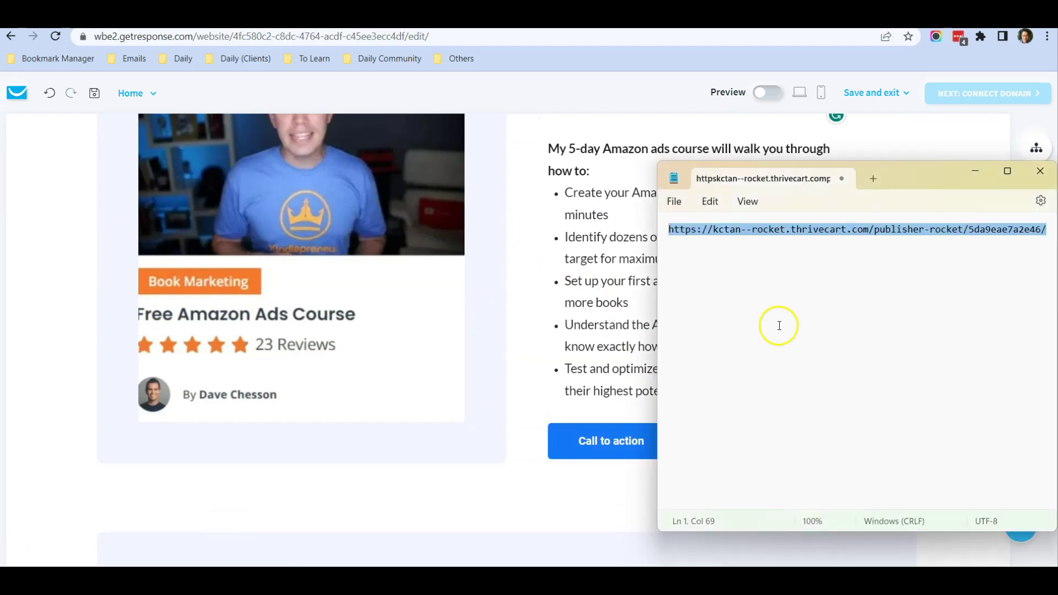
{"action": "right_click", "coordinate": [808, 229]}
{"action": "left_click", "coordinate": [853, 302]}
{"action": "left_click", "coordinate": [600, 451]}
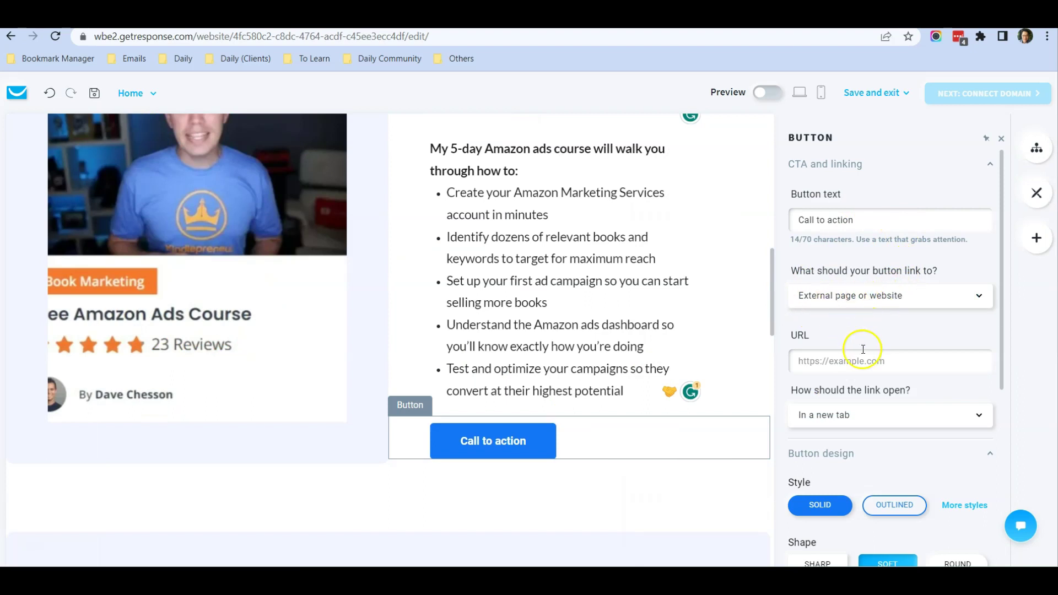
{"action": "left_click", "coordinate": [827, 363]}
{"action": "right_click", "coordinate": [825, 359]}
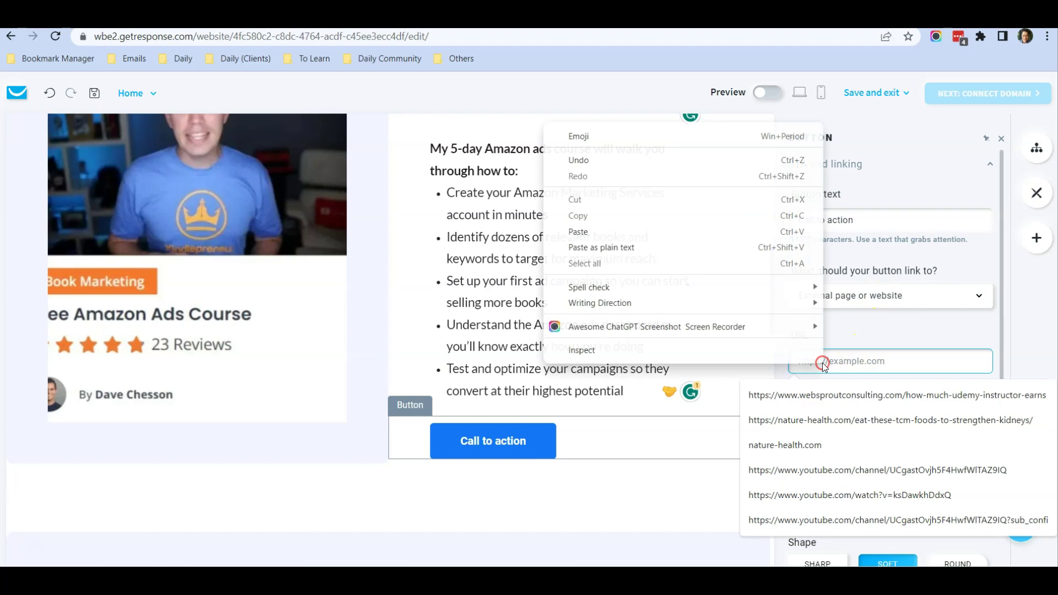
{"action": "left_click", "coordinate": [689, 247]}
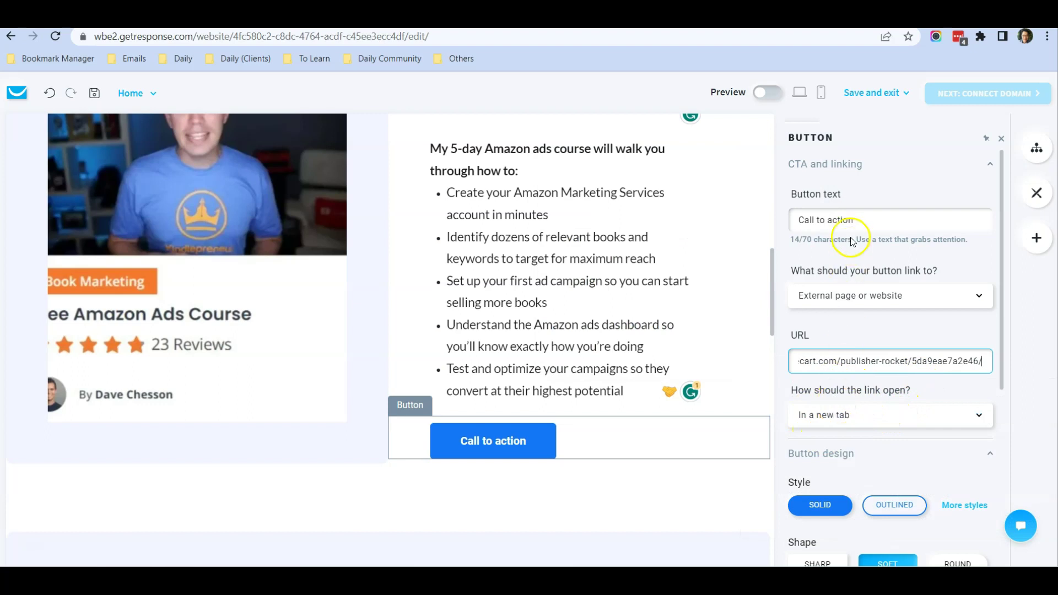
Step: Change the course section's button text to "Sign Up for Free!" and close the button settings
{"action": "left_click_drag", "start_coordinate": [871, 222], "coordinate": [793, 211]}
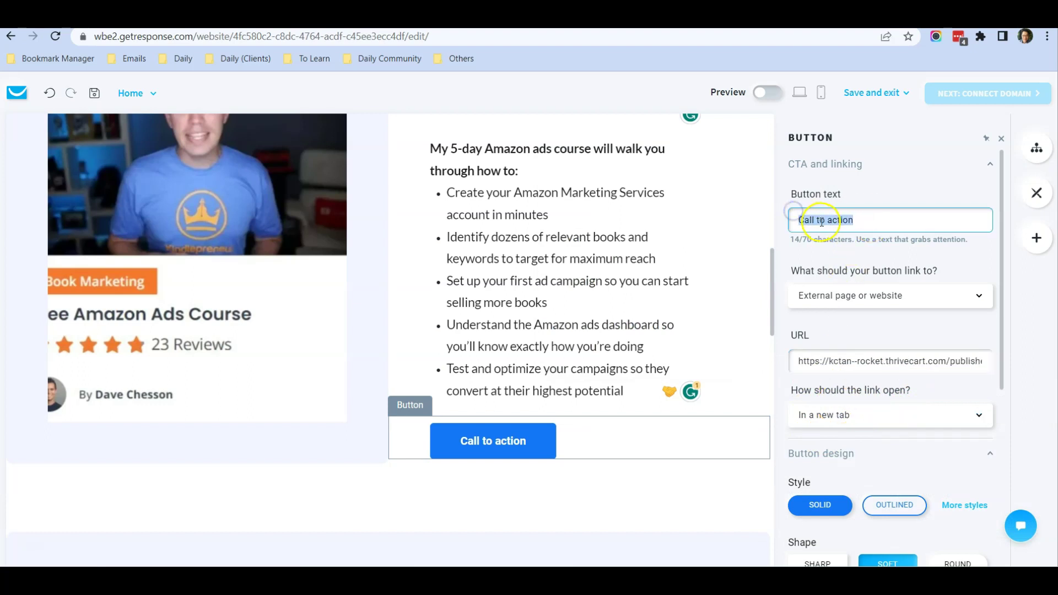
{"action": "type", "text": "Sign Up"}
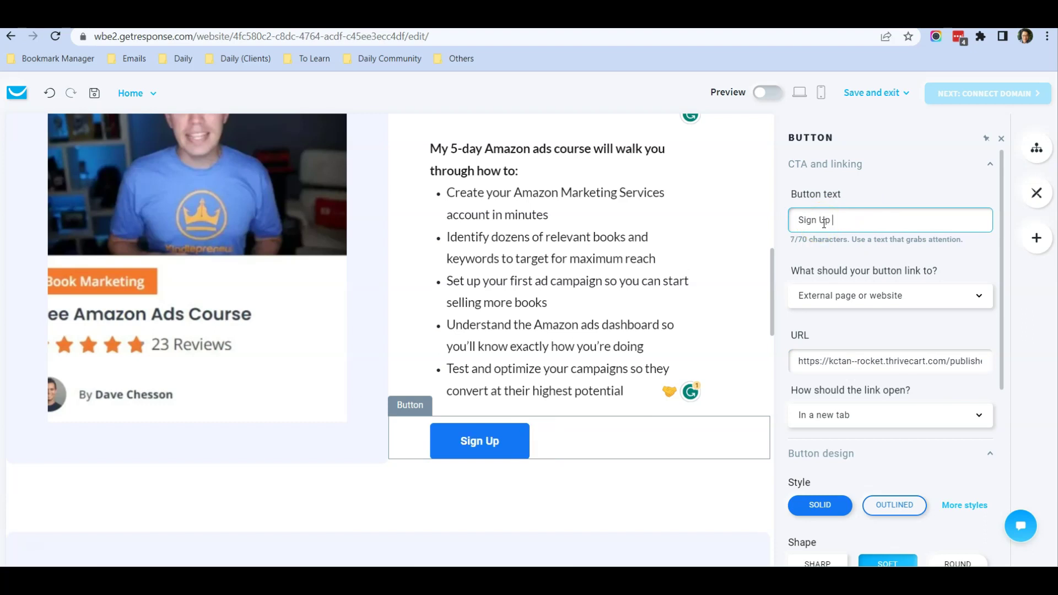
{"action": "type", "text": " for Free!"}
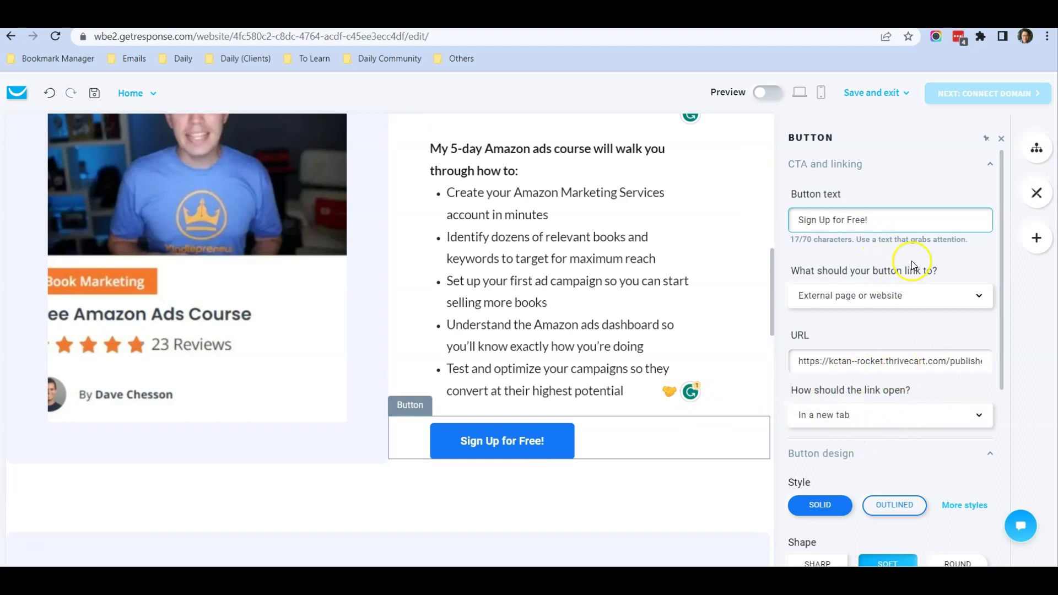
{"action": "left_click", "coordinate": [1002, 141]}
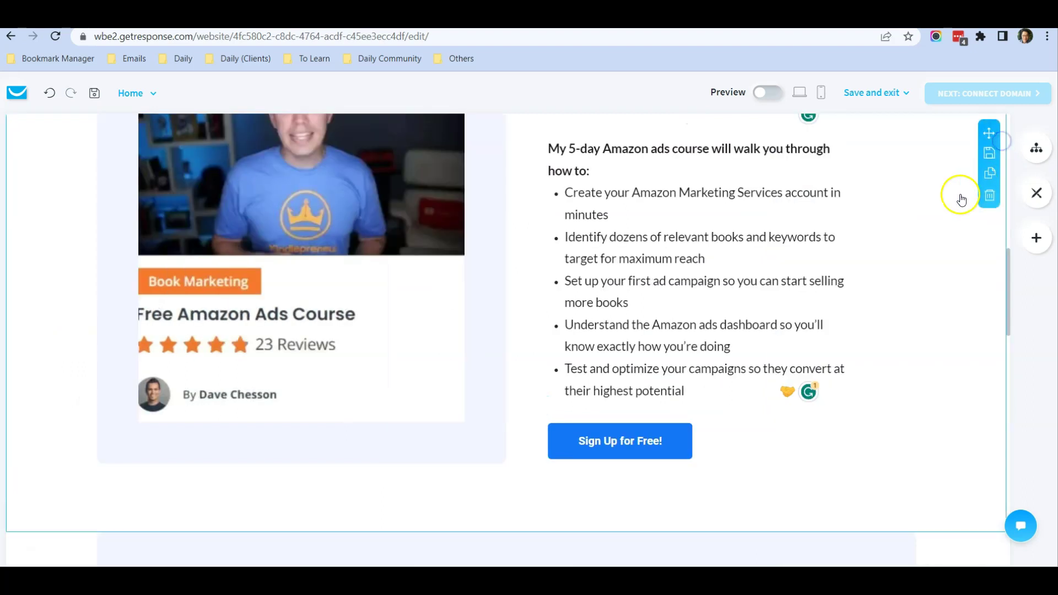
Step: Review the home page from the header through the Free Amazon Ads Course section to the three-column "Introduce your idea" section
{"action": "scroll", "coordinate": [562, 276], "scroll_direction": "up", "scroll_amount": 3}
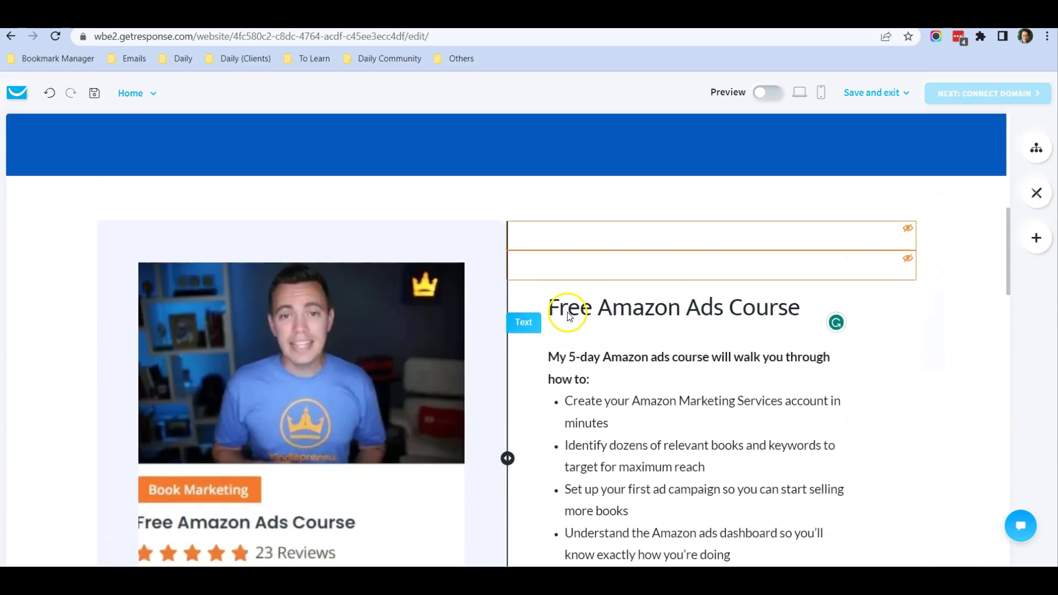
{"action": "scroll", "coordinate": [559, 308], "scroll_direction": "down", "scroll_amount": 1}
{"action": "scroll", "coordinate": [520, 306], "scroll_direction": "up", "scroll_amount": 8}
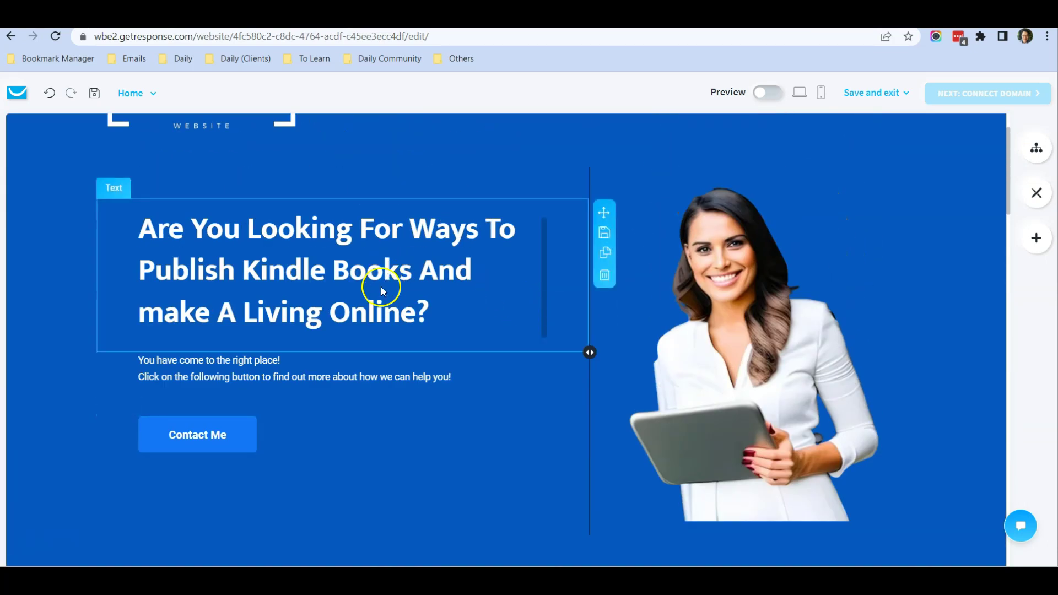
{"action": "scroll", "coordinate": [321, 307], "scroll_direction": "up", "scroll_amount": 1}
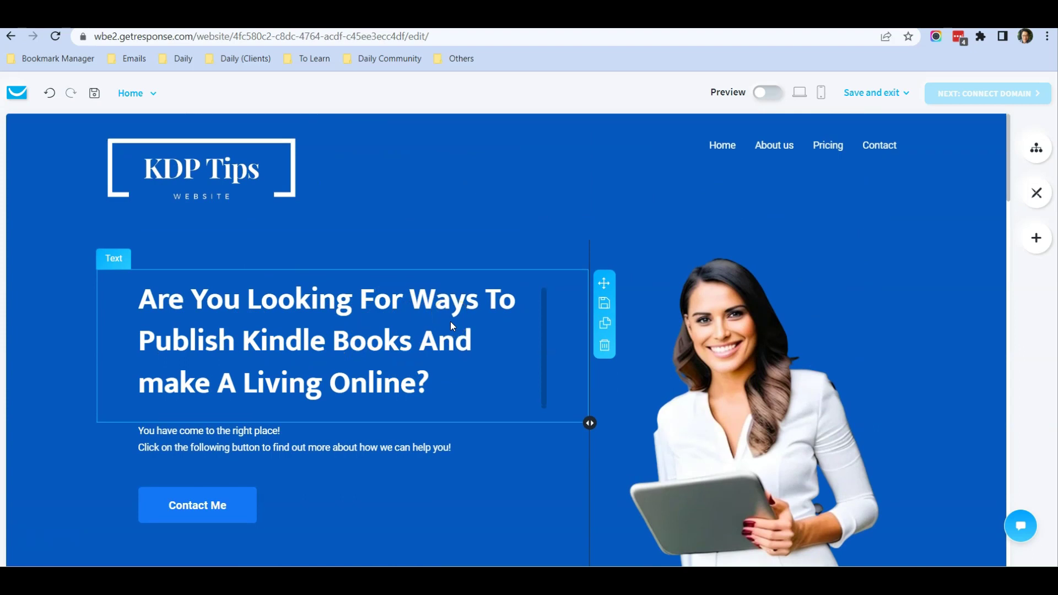
{"action": "scroll", "coordinate": [446, 328], "scroll_direction": "down", "scroll_amount": 4}
{"action": "scroll", "coordinate": [425, 326], "scroll_direction": "up", "scroll_amount": 4}
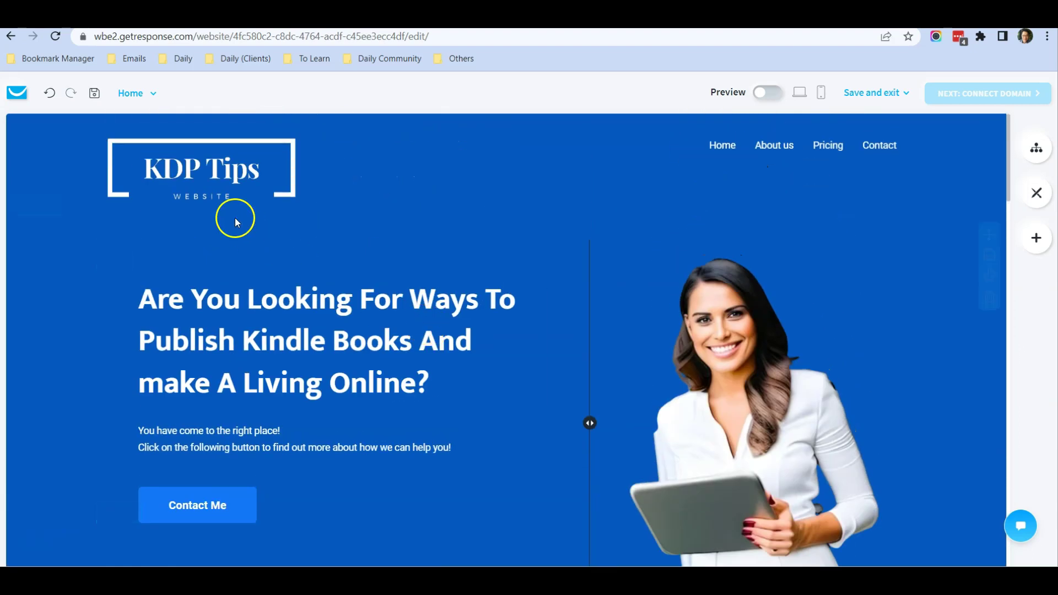
{"action": "scroll", "coordinate": [394, 285], "scroll_direction": "down", "scroll_amount": 10}
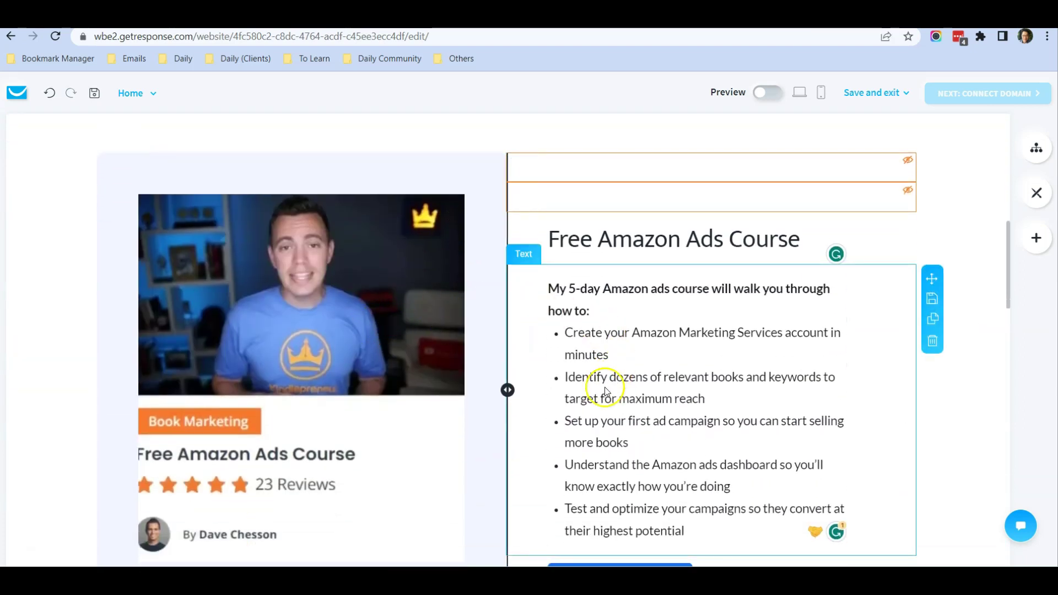
{"action": "scroll", "coordinate": [496, 420], "scroll_direction": "down", "scroll_amount": 1}
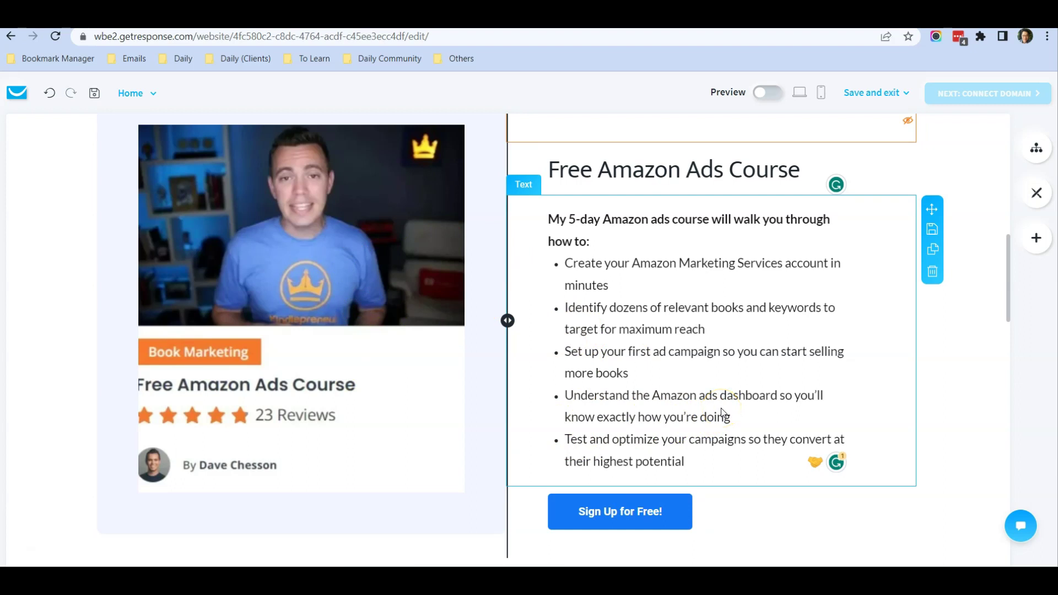
{"action": "scroll", "coordinate": [721, 413], "scroll_direction": "down", "scroll_amount": 4}
{"action": "scroll", "coordinate": [723, 413], "scroll_direction": "down", "scroll_amount": 3}
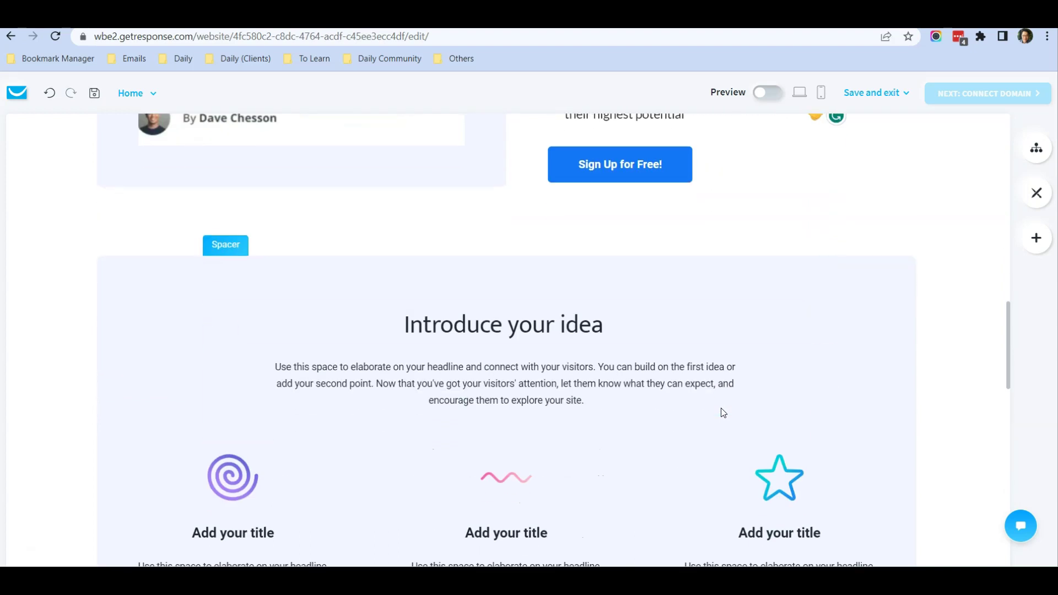
{"action": "scroll", "coordinate": [723, 413], "scroll_direction": "down", "scroll_amount": 1}
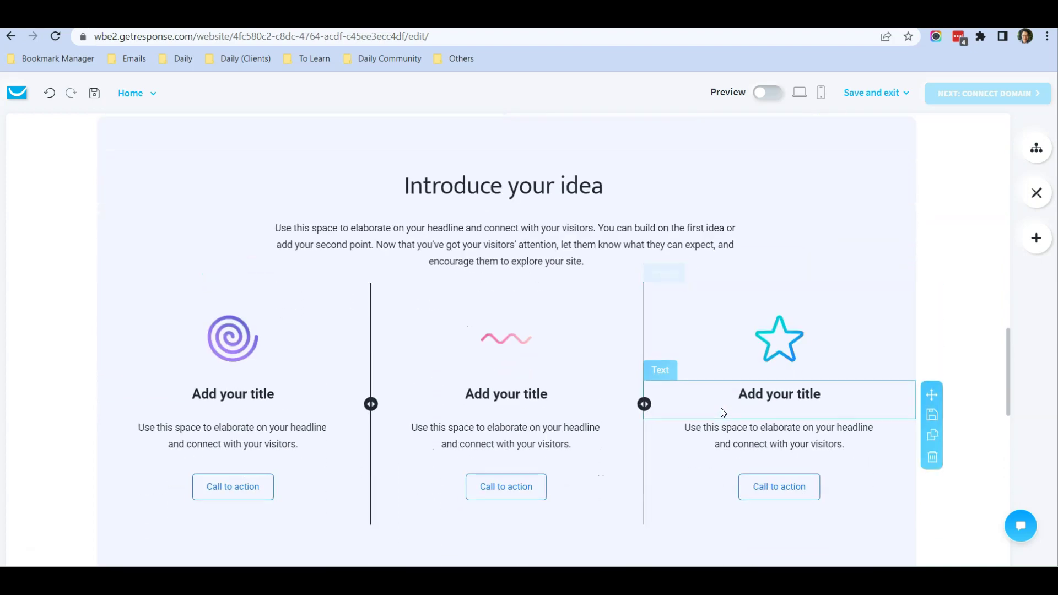